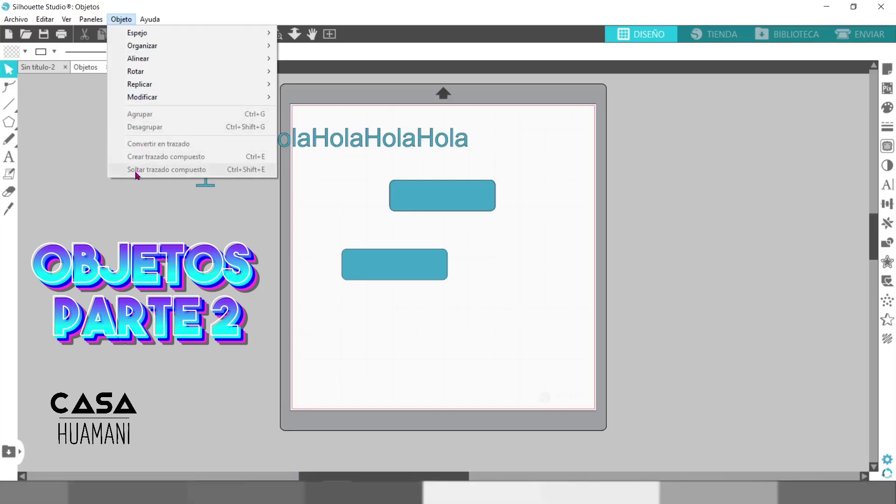
click(316, 214)
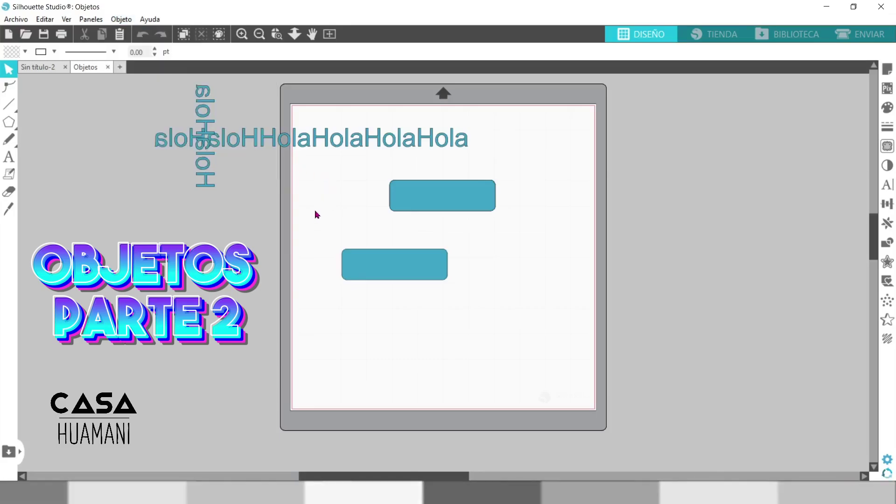
click(120, 20)
click(150, 210)
Move one Hola text and one rounded rectangle to the page's right side, with the text just above the rectangle.
drag(465, 151, 512, 154)
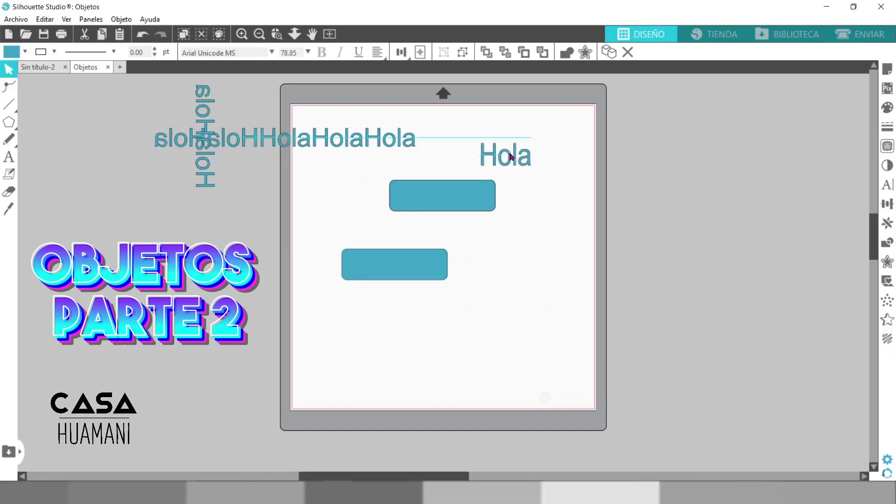
drag(478, 213, 518, 300)
drag(514, 164, 544, 238)
Group the Hola text with the rounded rectangle below it and shift the group slightly down.
drag(636, 213, 540, 308)
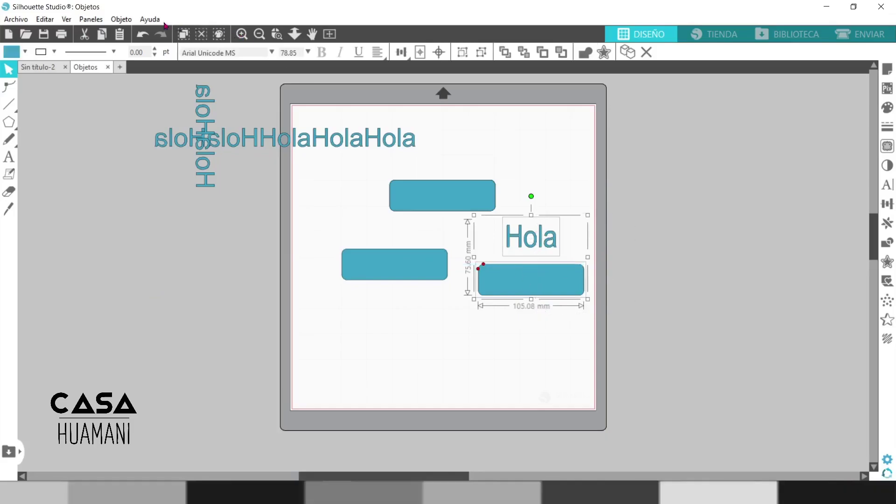
click(121, 19)
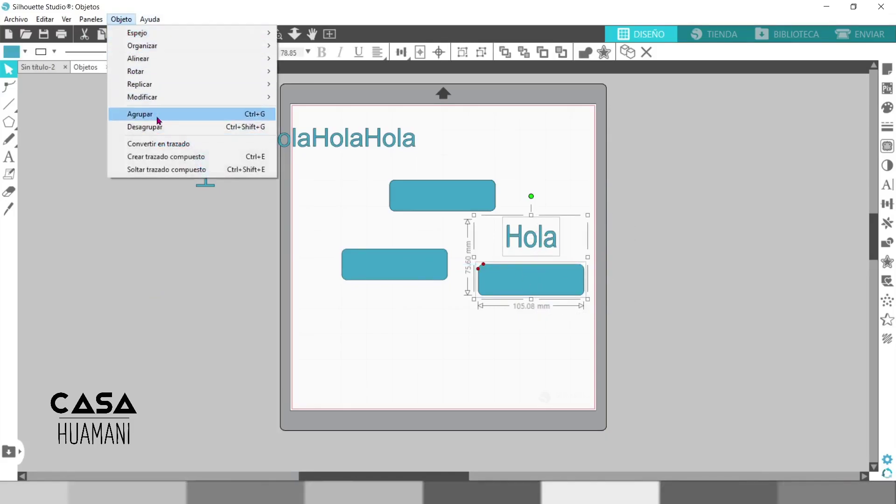
click(263, 119)
click(555, 300)
drag(554, 296, 531, 277)
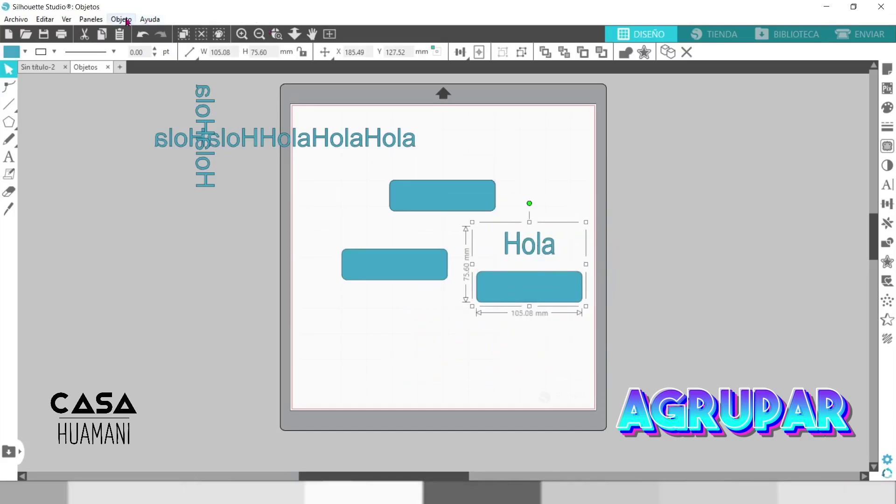
Ungroup the Hola text and rounded rectangle, leaving nothing selected.
click(126, 20)
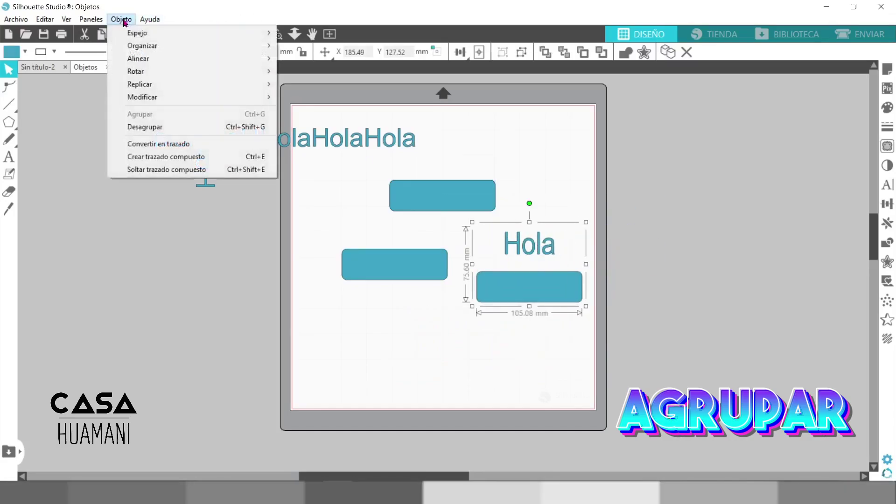
click(146, 127)
click(578, 360)
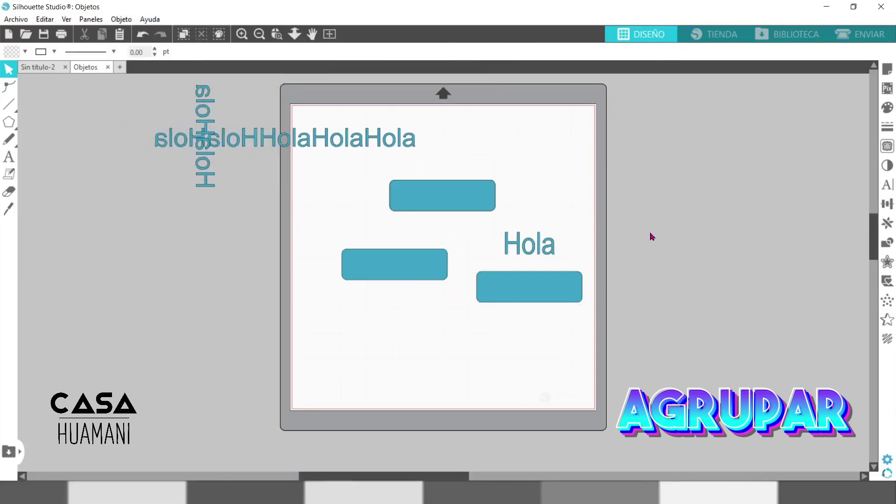
drag(564, 299, 528, 329)
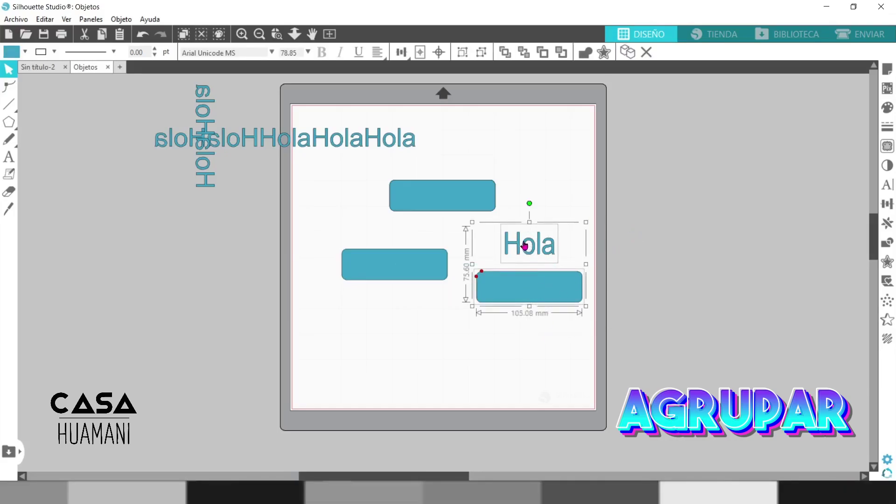
right_click(538, 279)
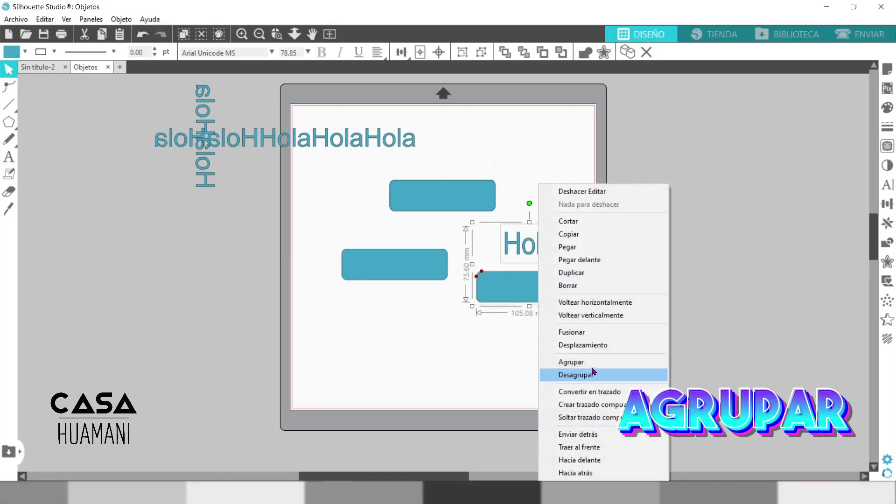
click(499, 342)
click(122, 19)
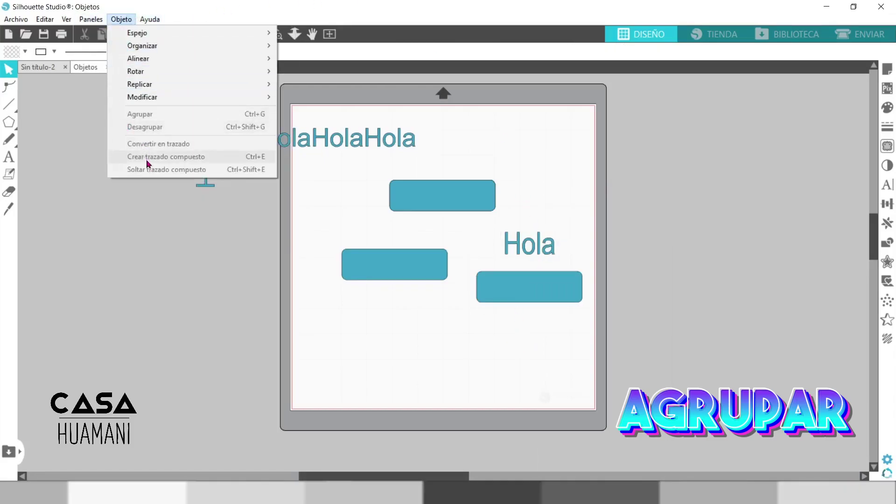
click(338, 208)
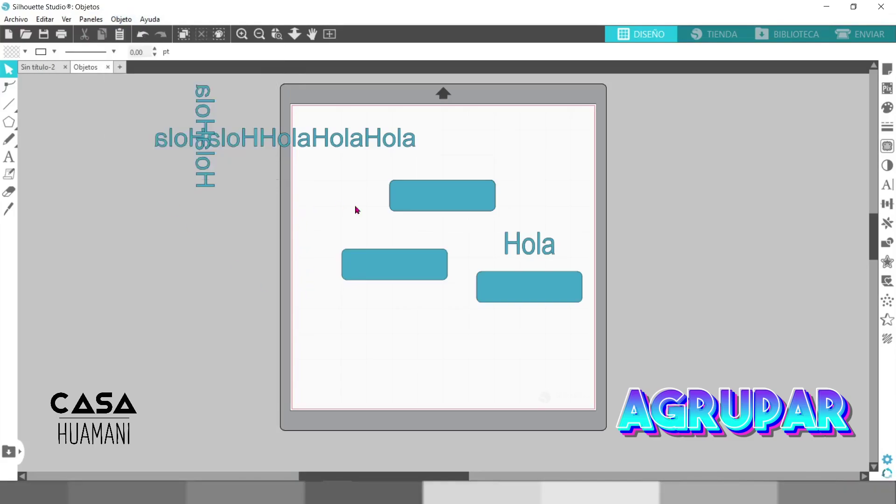
Move another Hola text to the page's upper right and draw a seven-sided polygon about 128 mm wide beside the page.
drag(381, 147, 485, 136)
click(8, 123)
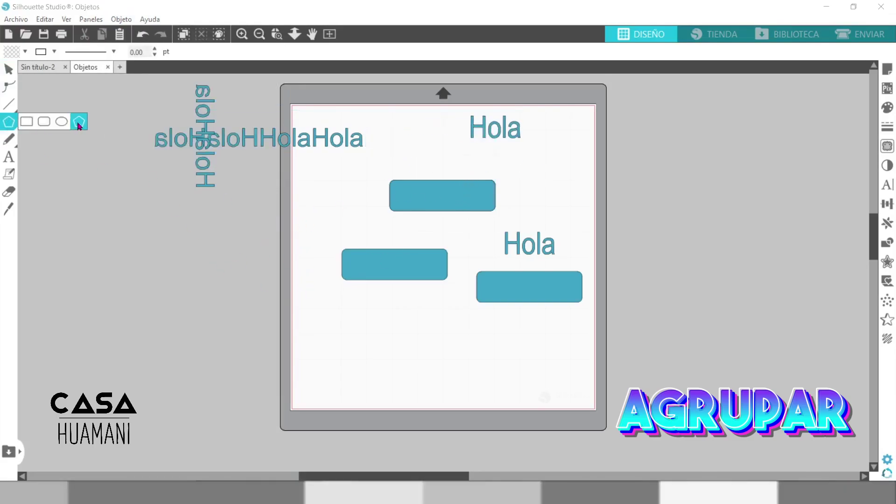
mouse_move(120, 211)
mouse_down()
mouse_move(176, 254)
mouse_move(161, 246)
mouse_up()
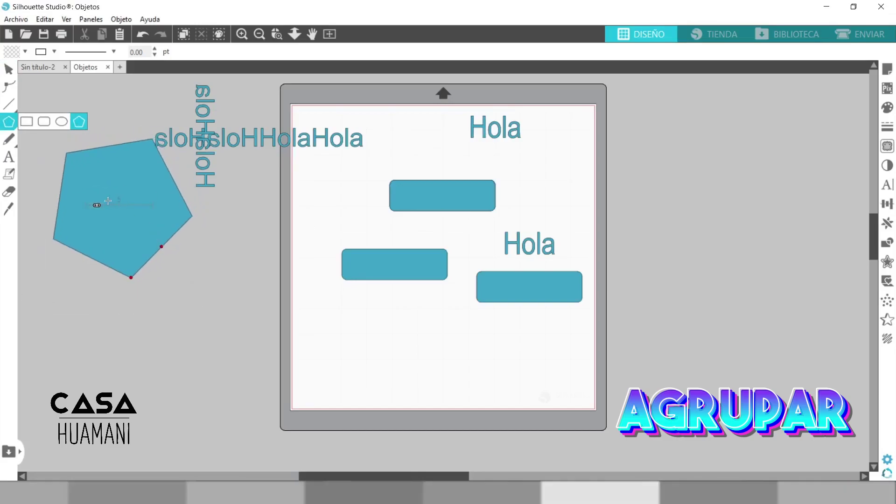
drag(98, 208, 103, 205)
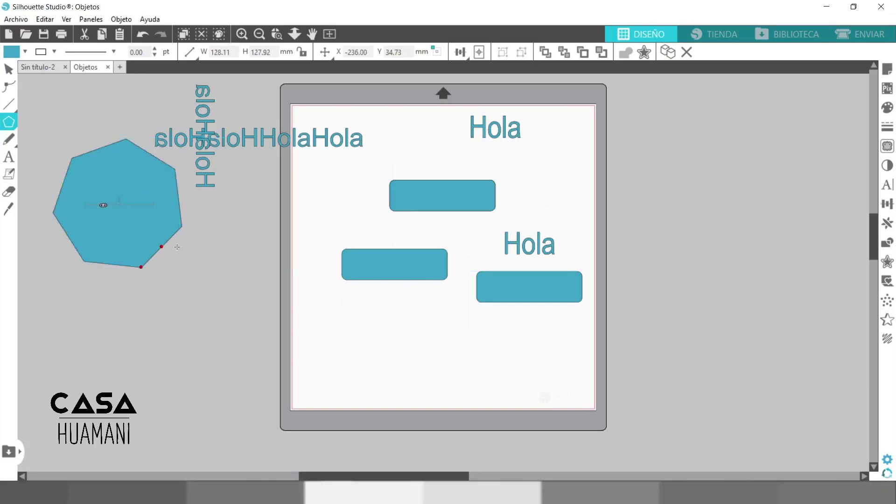
Move the seven-sided polygon closer to the page, below the vertical text, and convert it to a path.
key(v)
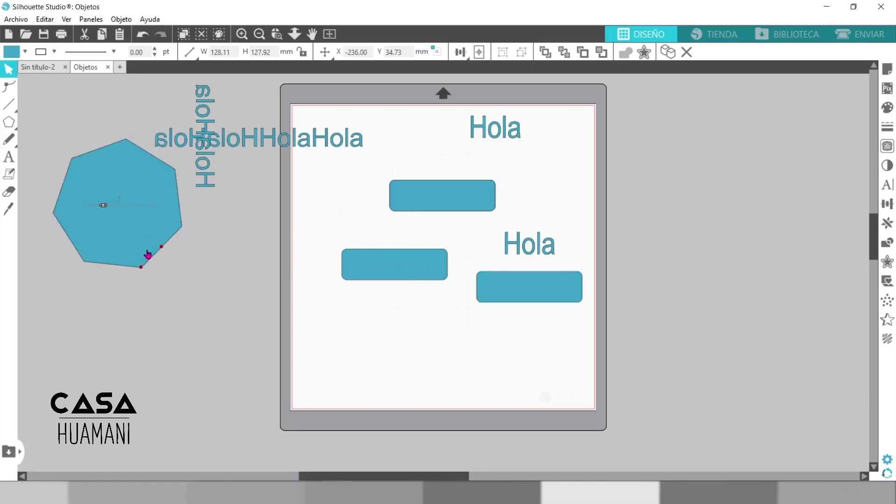
drag(130, 235, 205, 312)
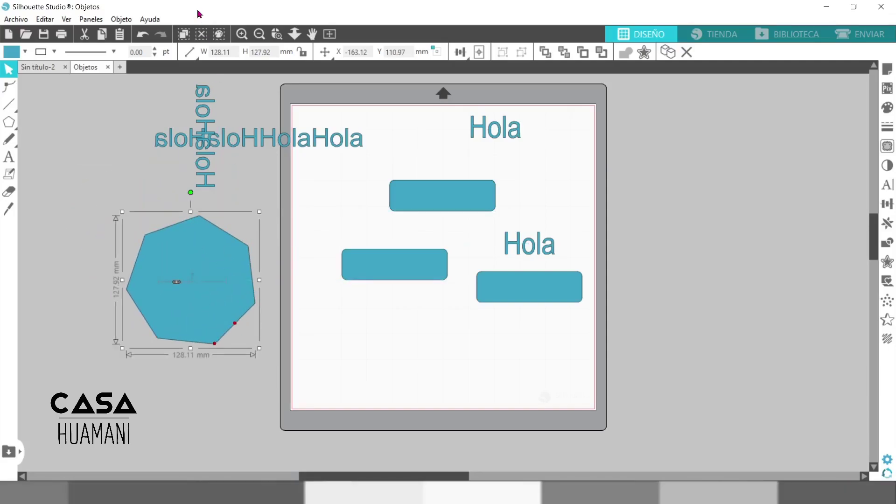
click(121, 20)
click(160, 144)
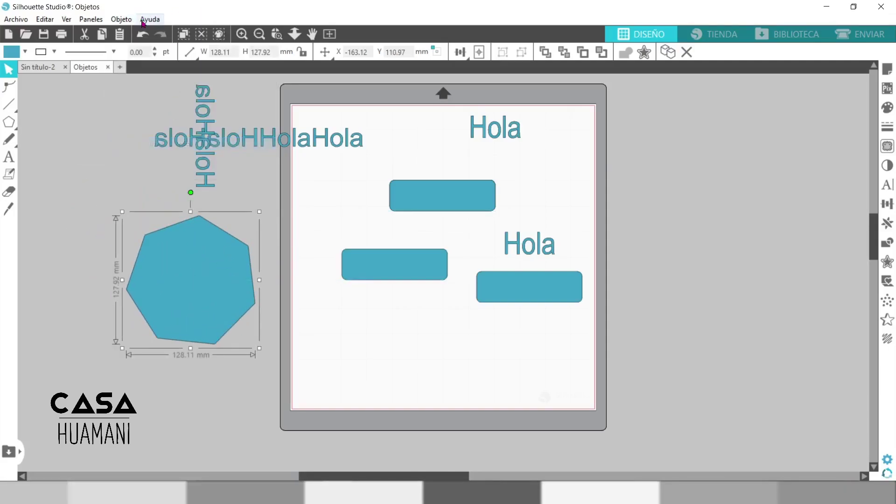
Enlarge the seven-sided polygon proportionally to about 135 mm wide.
click(121, 19)
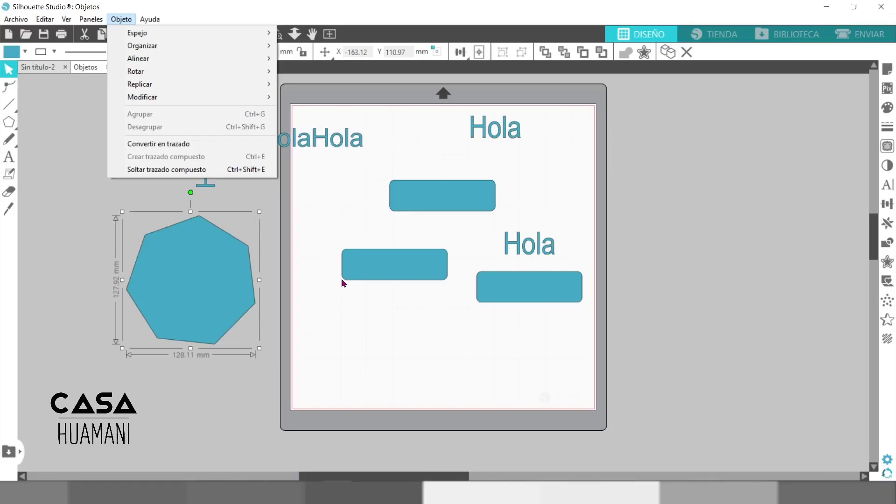
click(264, 351)
click(255, 350)
mouse_move(255, 349)
mouse_down()
mouse_move(314, 400)
mouse_move(248, 340)
mouse_move(301, 391)
mouse_move(259, 362)
mouse_up()
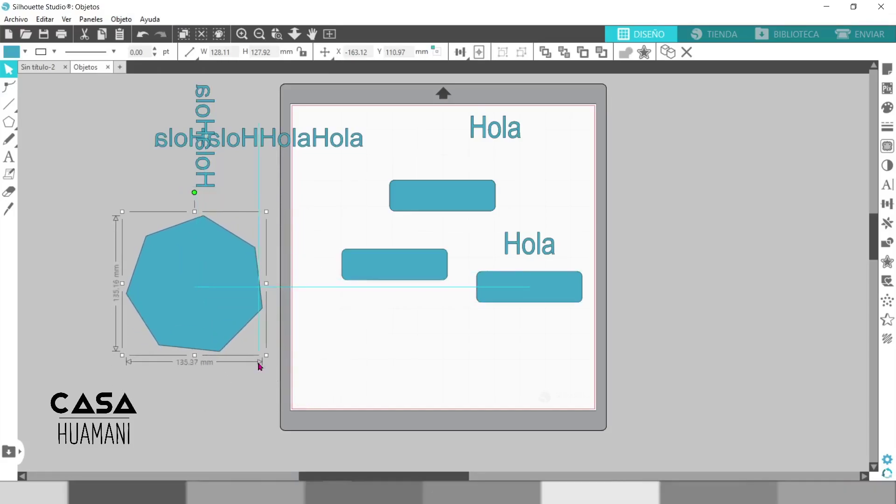
Adjust the corner radius of the lower-left rectangle on the page, squaring its corners and then rounding them more strongly.
click(360, 265)
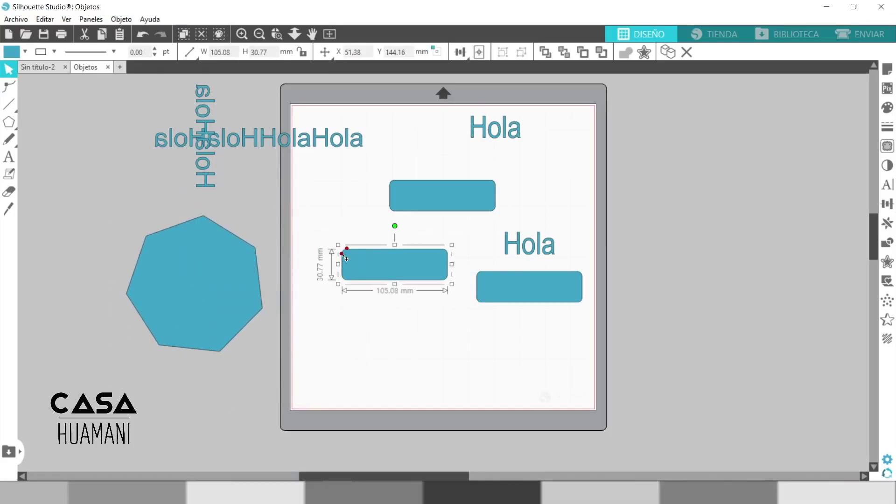
drag(346, 258, 344, 268)
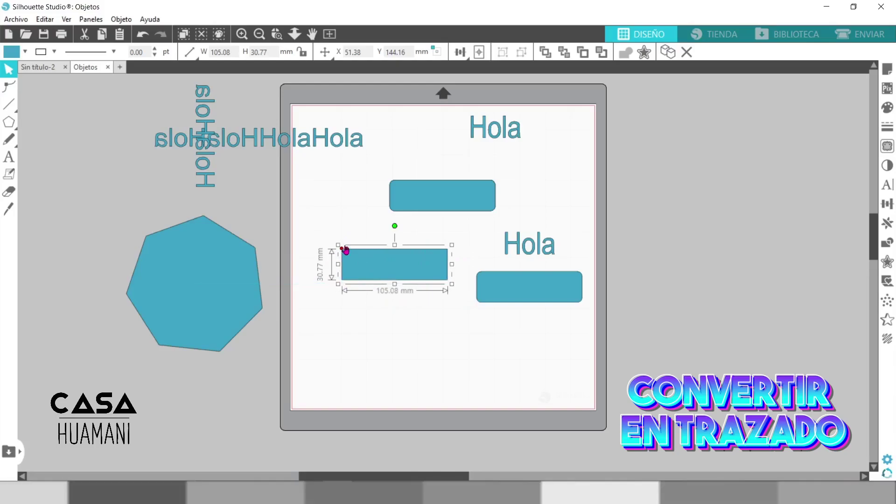
drag(345, 253, 347, 268)
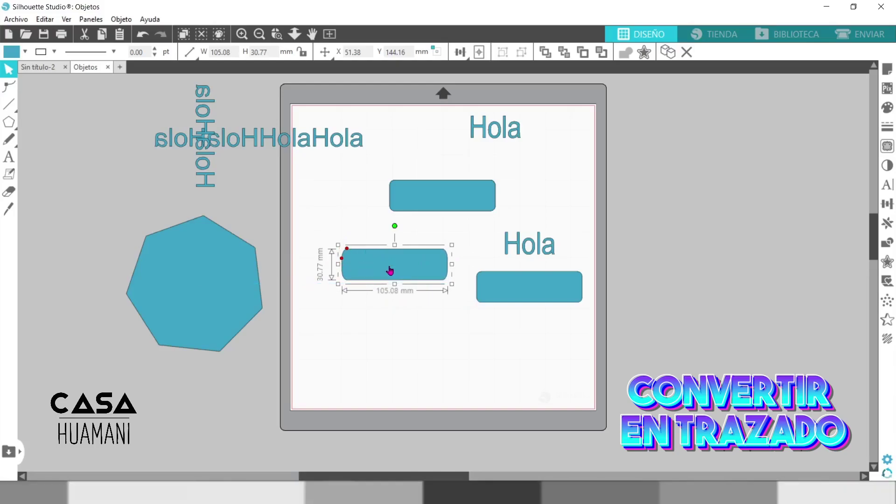
Convert the rounded rectangle at the page's lower left to a path.
click(122, 19)
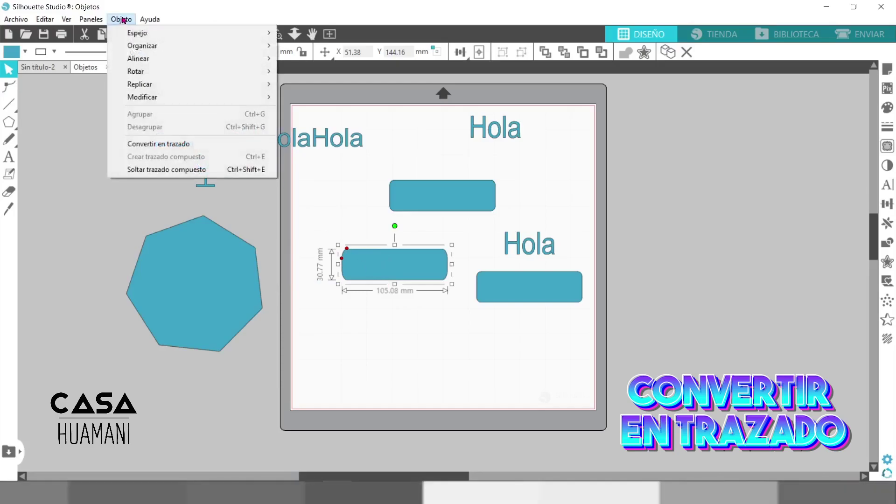
click(163, 146)
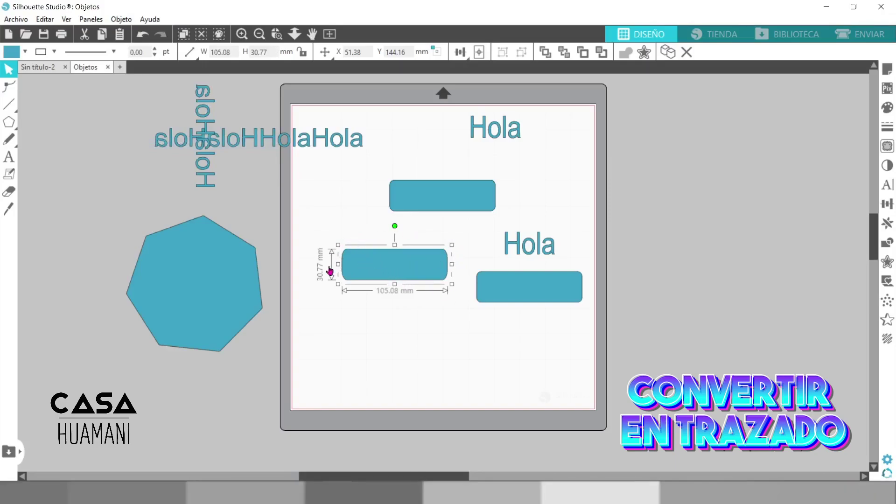
click(122, 19)
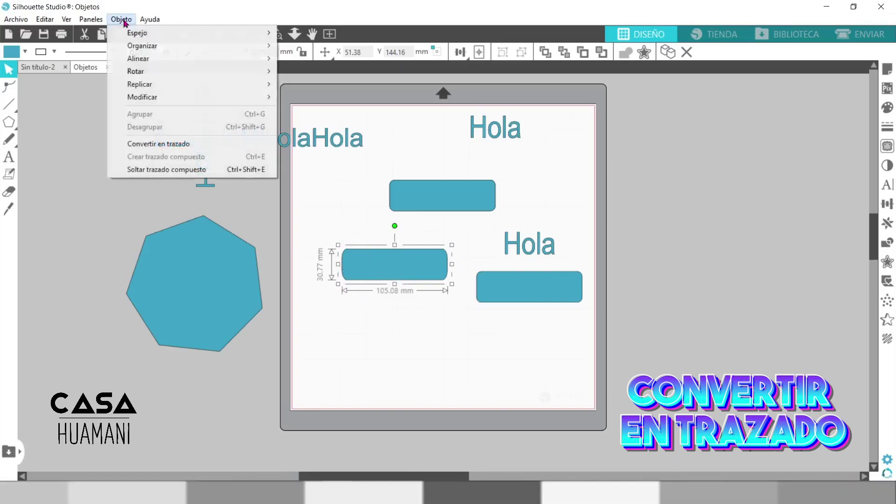
click(236, 167)
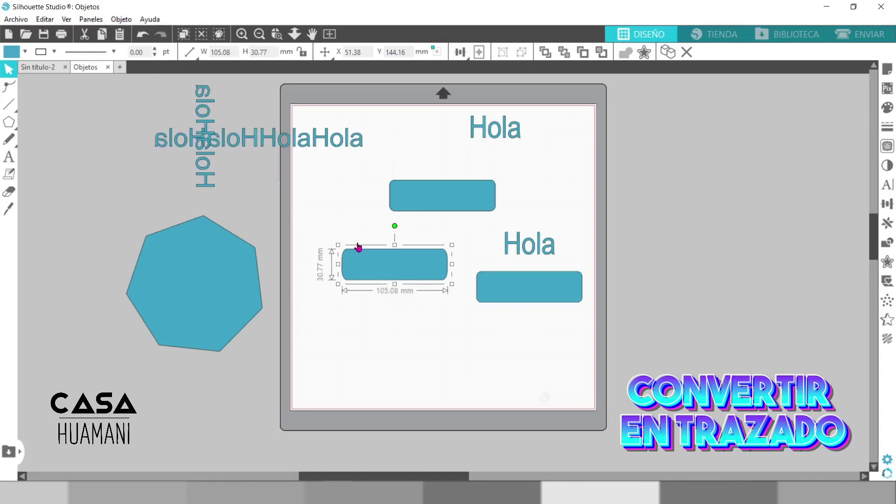
click(490, 125)
click(123, 19)
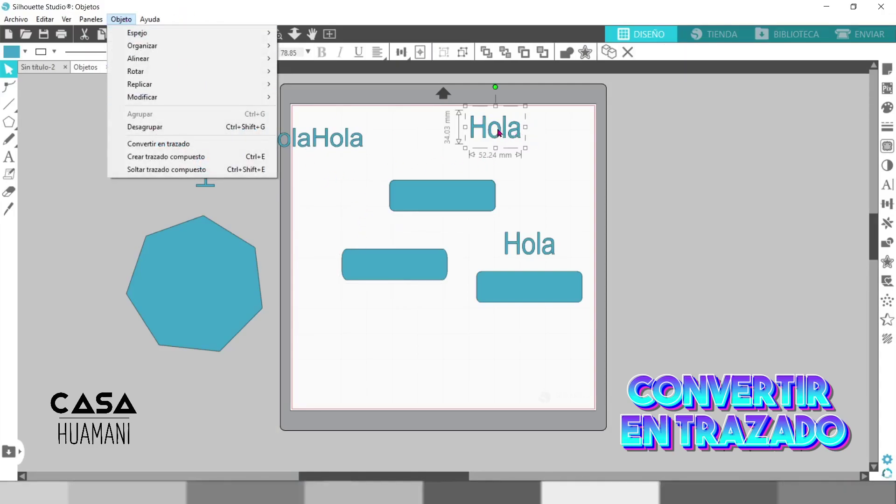
click(399, 271)
click(393, 184)
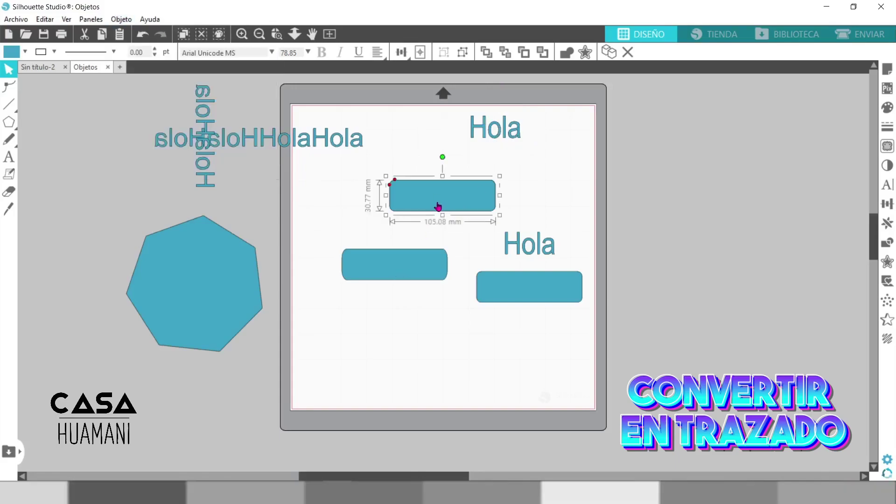
Set the font of the top Hola text to Muthiara -Demo Version- and enlarge the text proportionally.
click(499, 134)
click(265, 53)
click(272, 53)
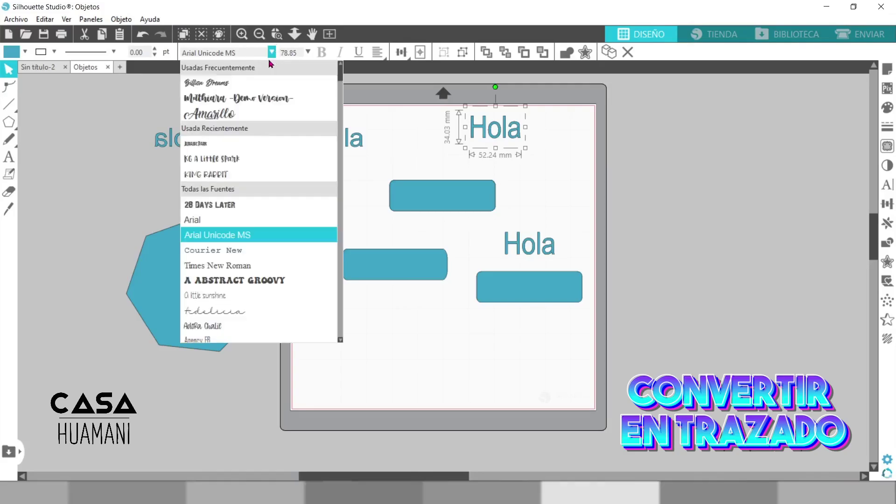
click(264, 95)
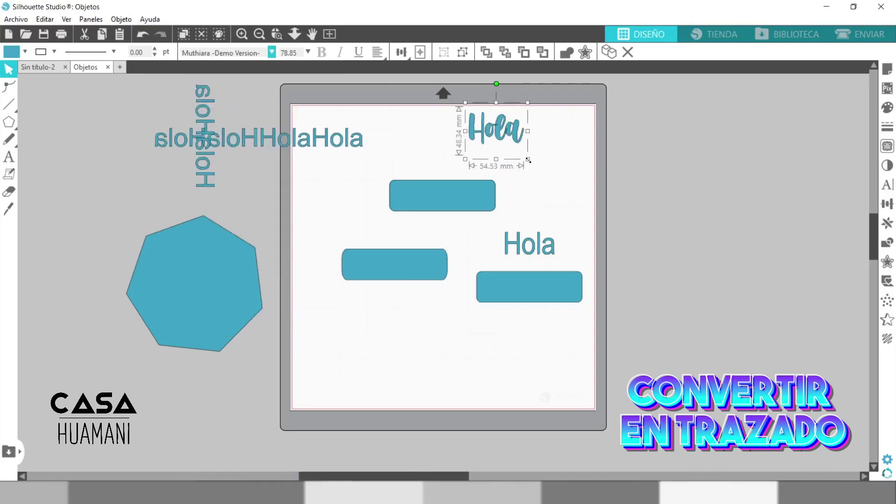
drag(528, 161, 580, 185)
Move a rounded rectangle over the script Hola text, resize it to about 143 by 63 mm and nudge it to frame the text.
click(417, 191)
drag(460, 201, 645, 240)
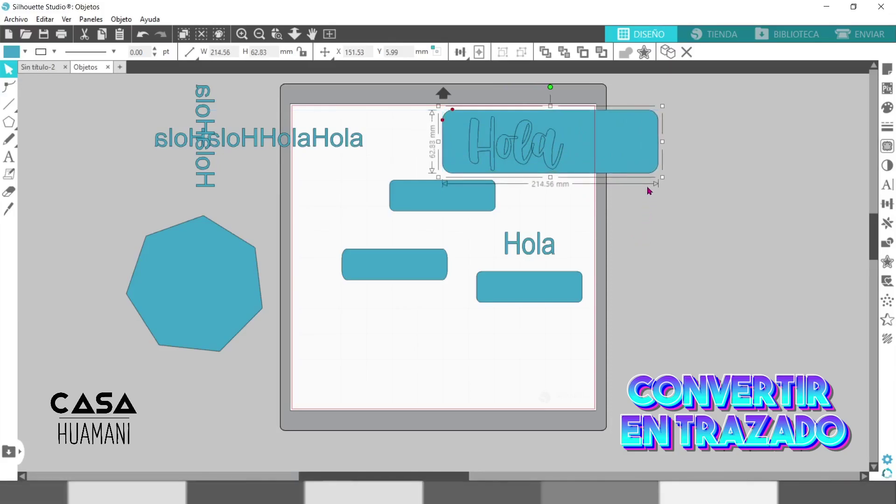
drag(662, 141, 592, 154)
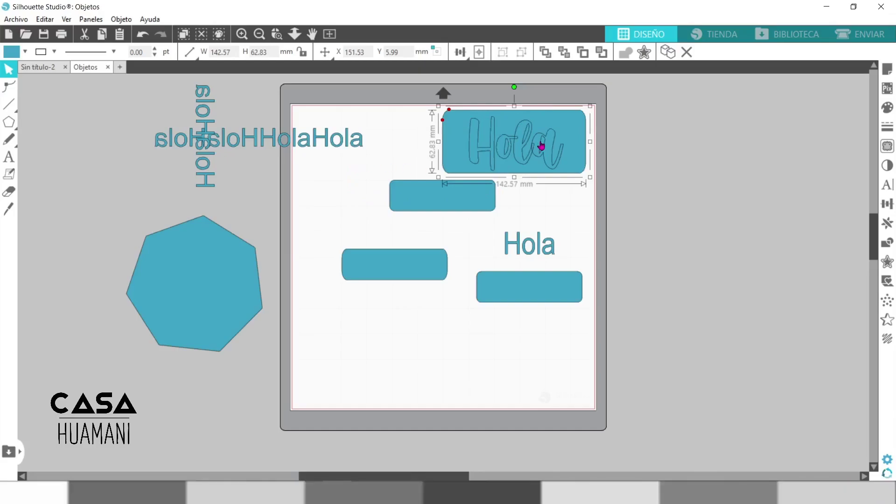
click(414, 120)
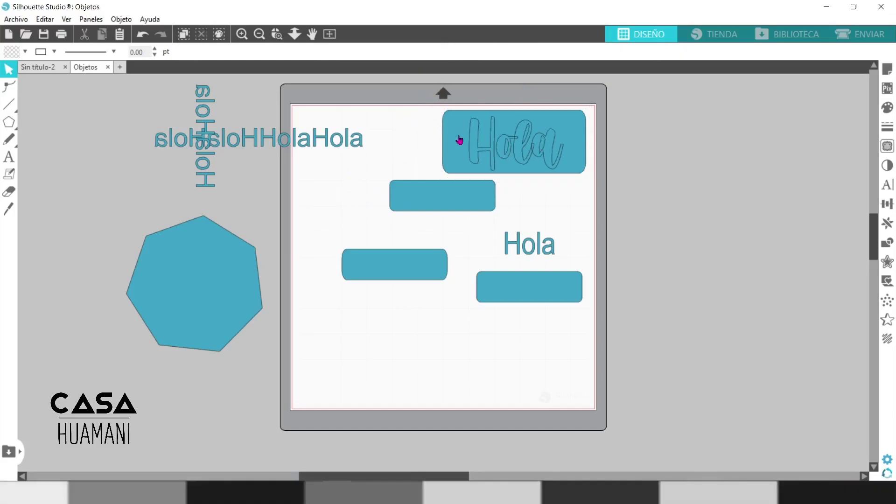
mouse_move(457, 122)
mouse_down()
mouse_move(574, 140)
mouse_move(622, 116)
mouse_move(465, 128)
mouse_move(446, 119)
mouse_up()
click(426, 141)
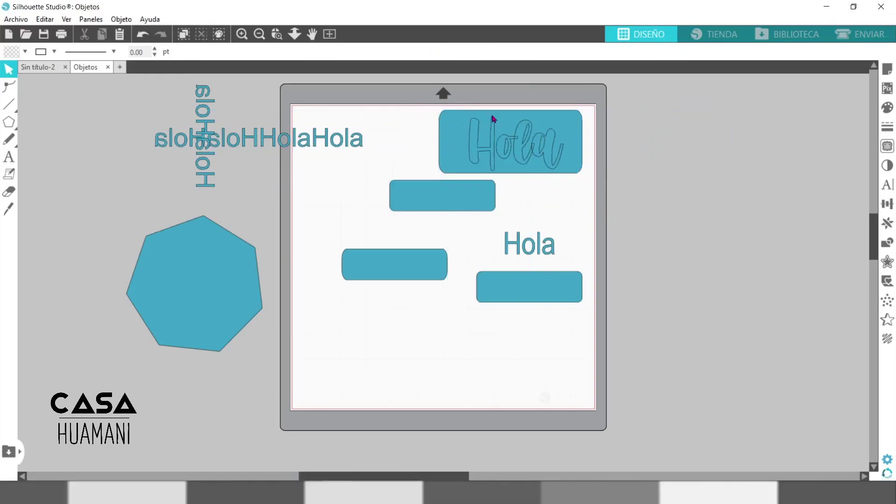
Select the script Hola text together with the rounded rectangle behind it and create a compound path from them.
click(470, 113)
click(123, 20)
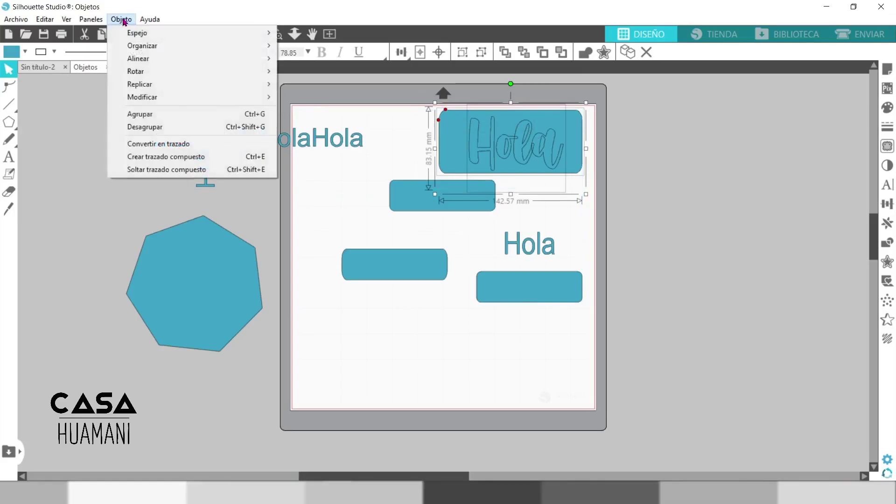
click(166, 162)
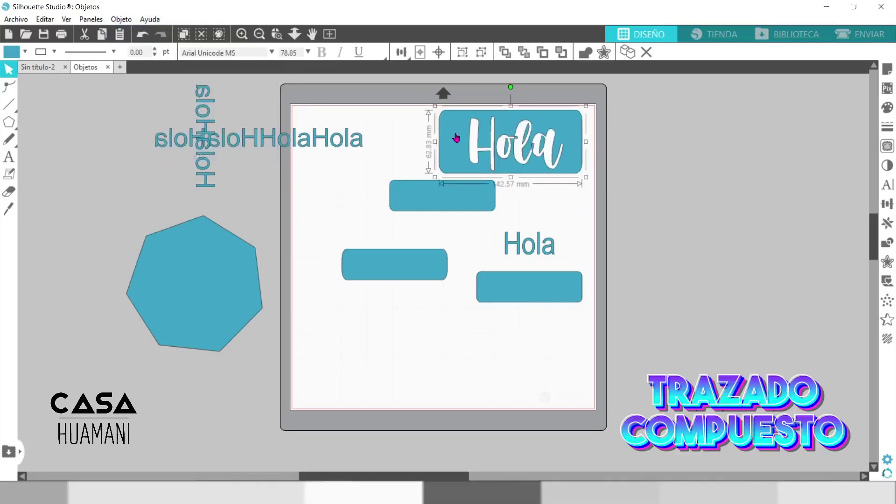
Reposition the compound Hola shape along the page's top edge and move the rightmost Hola off the page beside the mirrored texts.
drag(480, 148, 474, 122)
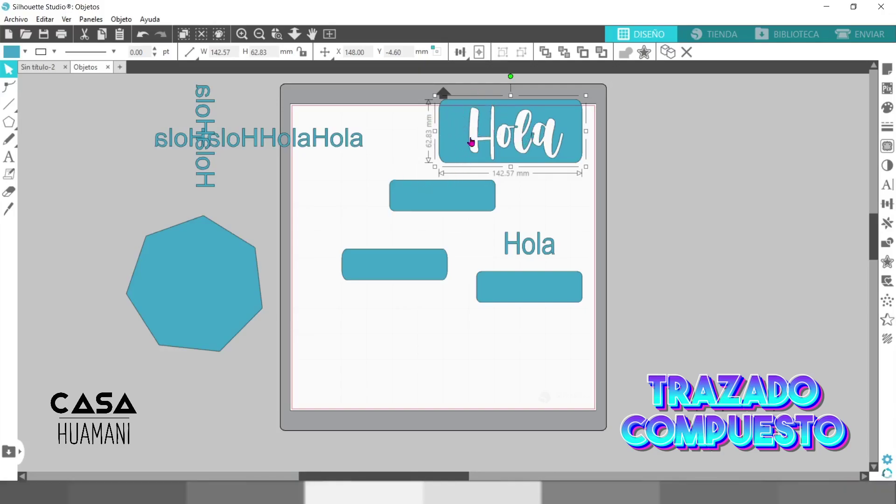
drag(466, 130, 445, 130)
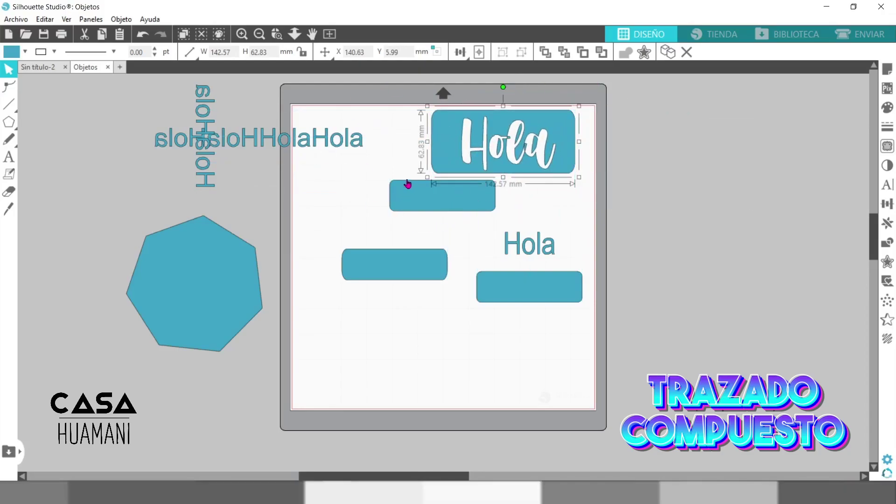
drag(342, 142, 174, 119)
drag(451, 129, 371, 127)
Enlarge the heptagon proportionally to about 166 mm wide and shift it up and left, clear of the page.
click(166, 294)
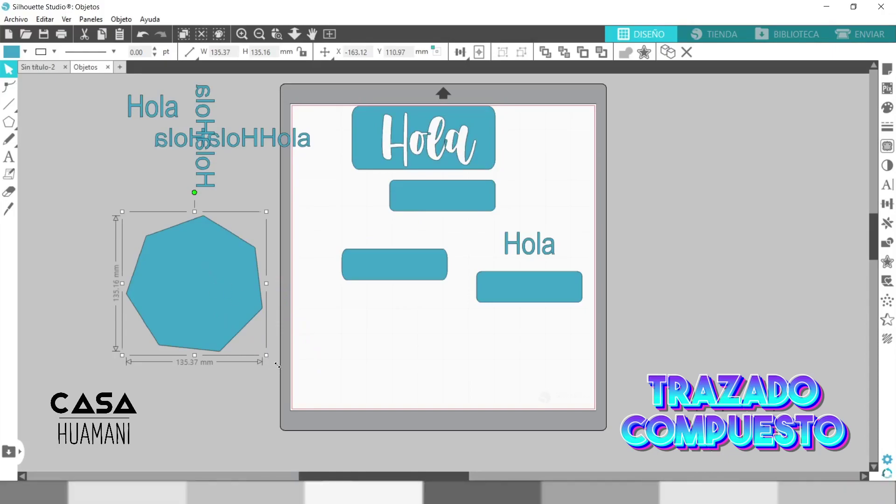
drag(274, 362, 305, 394)
drag(242, 290, 212, 276)
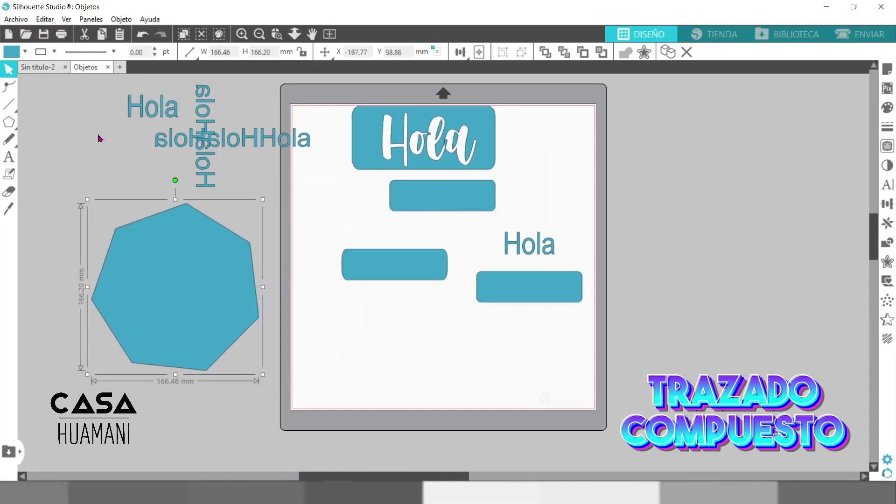
Fill the heptagon with white.
click(15, 52)
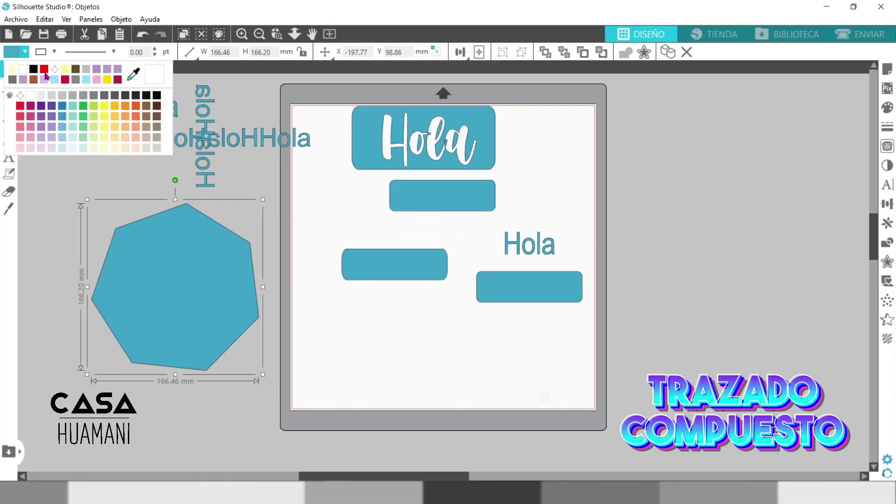
click(23, 69)
click(83, 161)
Fill the heptagon with light yellow.
click(142, 292)
click(16, 53)
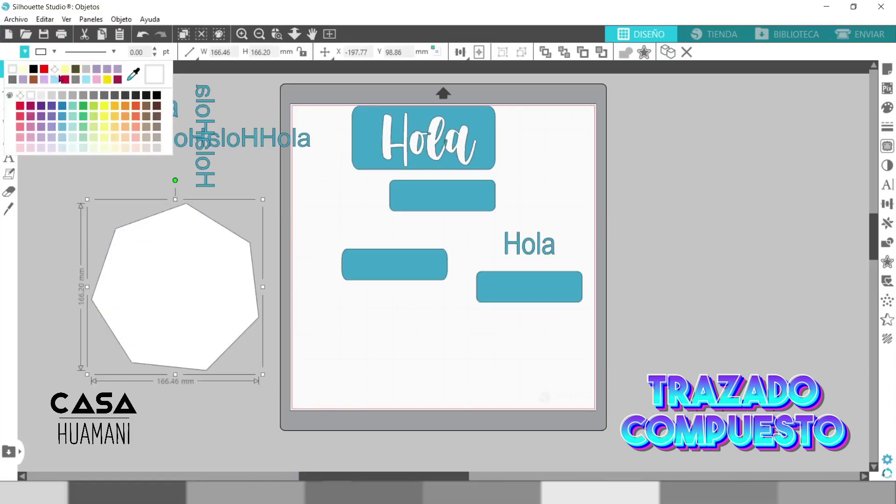
click(69, 76)
click(47, 210)
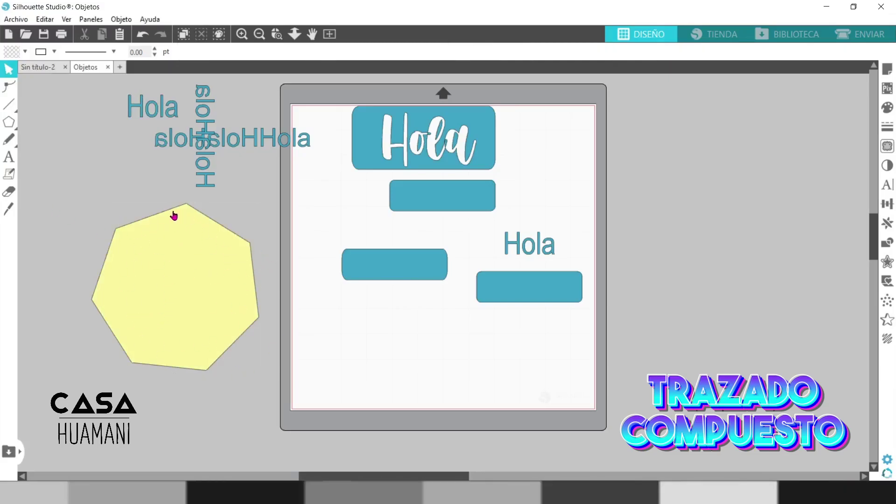
Move the compound Hola shape onto the heptagon and send the heptagon to the back.
drag(477, 123, 235, 269)
right_click(234, 270)
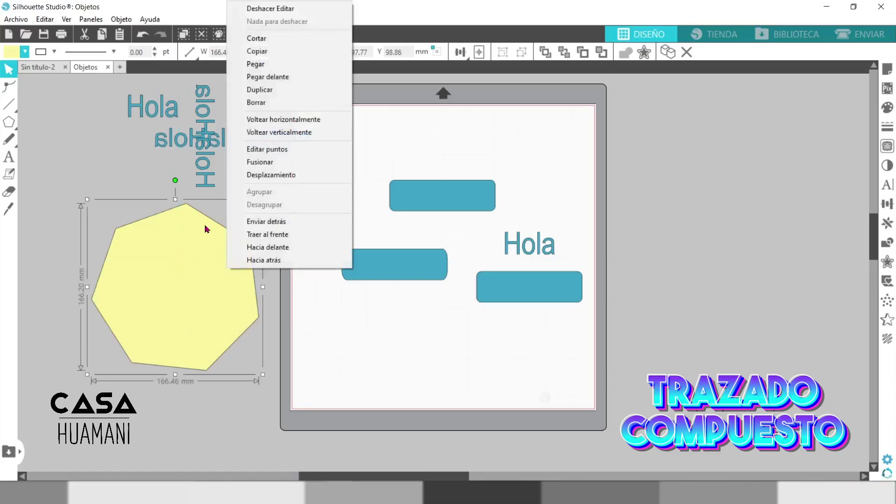
click(282, 229)
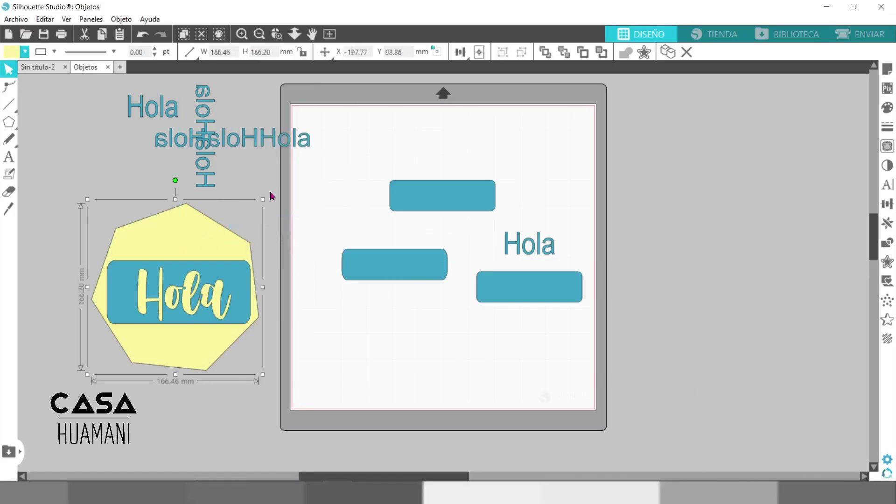
Move the compound Hola shape off the heptagon to the page's lower-left corner.
drag(192, 293, 415, 350)
click(232, 276)
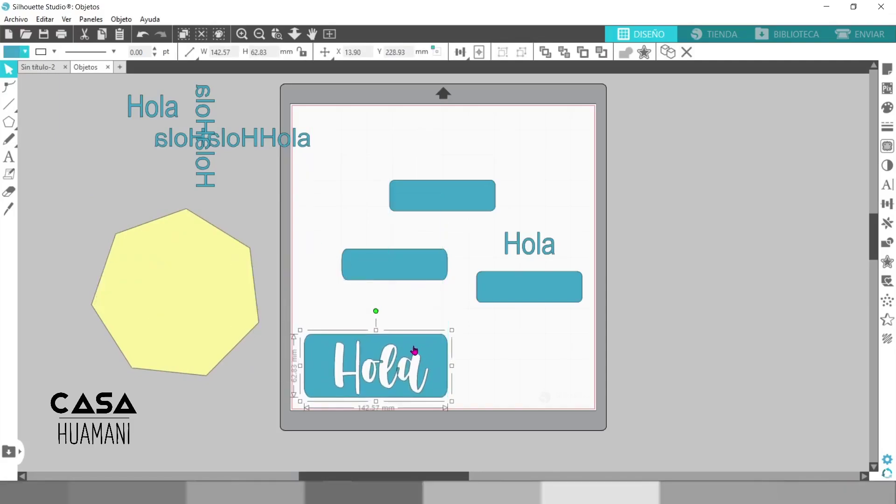
Examine the cut lines of the compound Hola shape in the send view at higher zoom, and return to the design view.
click(856, 35)
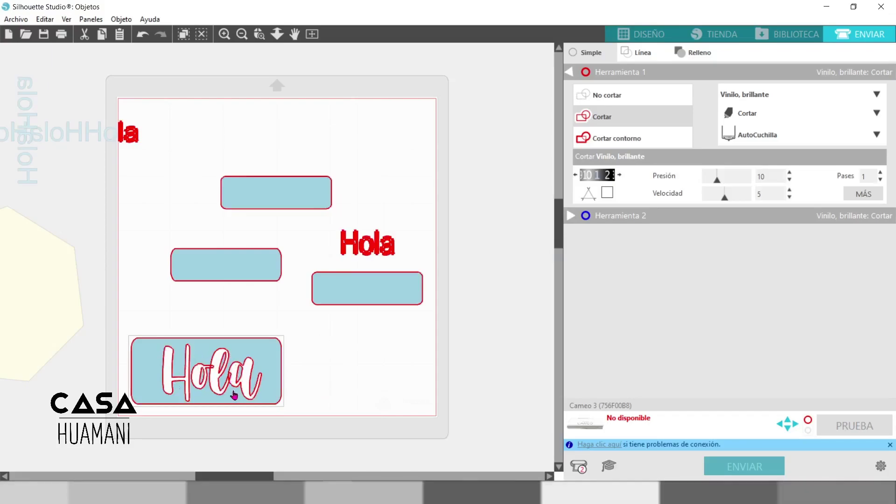
scroll(225, 375, up, 1)
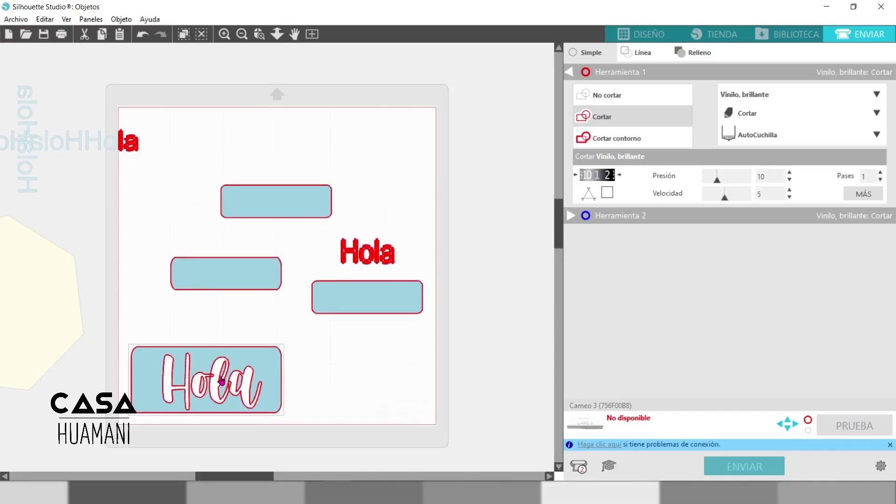
scroll(226, 34, down, 1)
click(224, 34)
scroll(212, 229, down, 2)
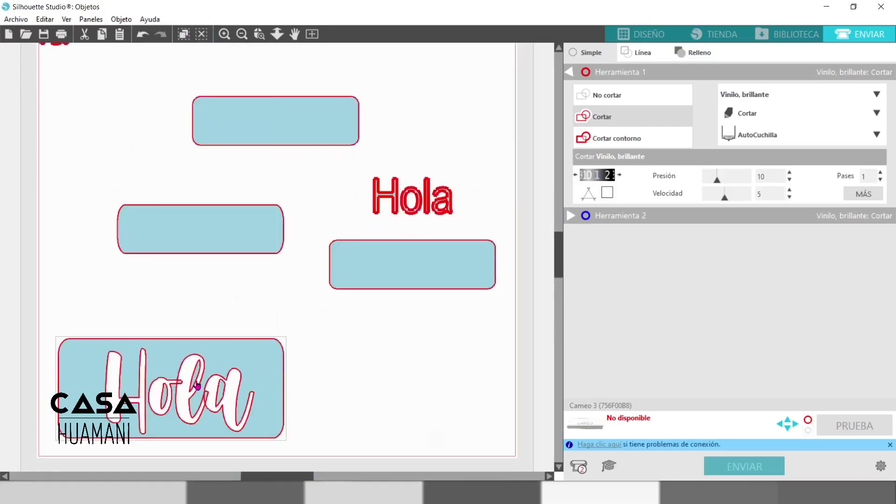
scroll(190, 373, down, 1)
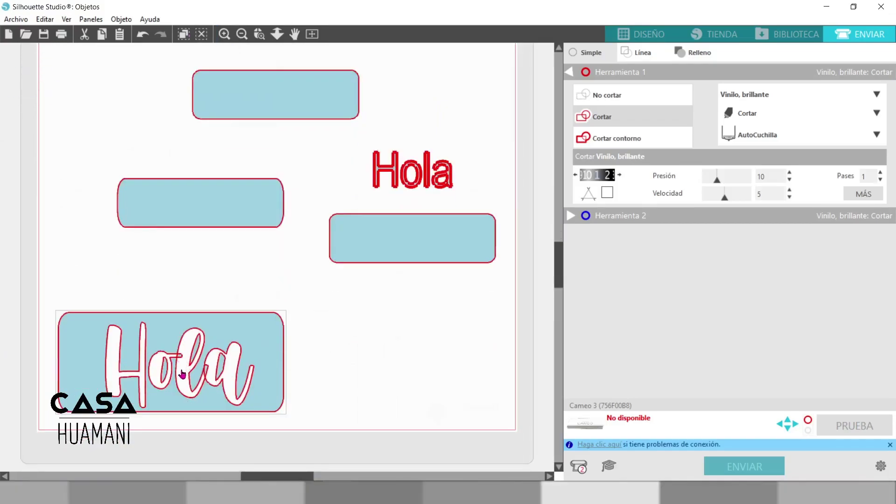
click(653, 33)
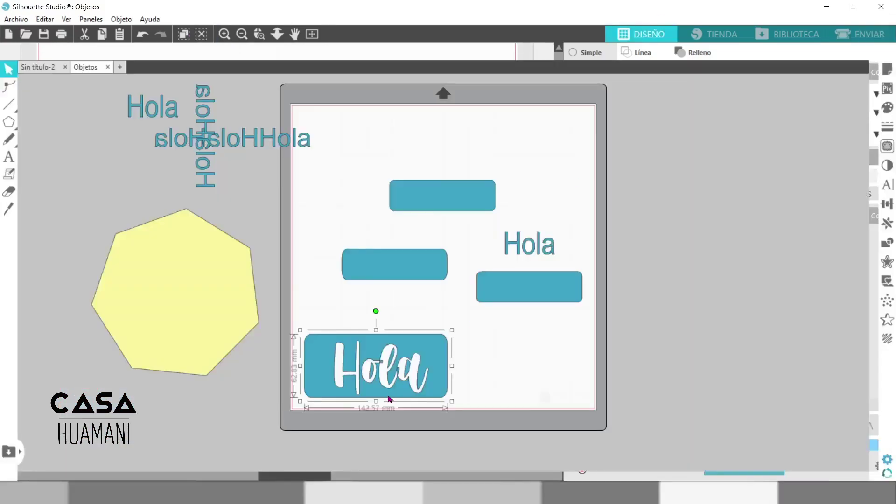
Shift the compound Hola shape slightly upward to about Y 218.5 mm.
right_click(376, 370)
click(331, 285)
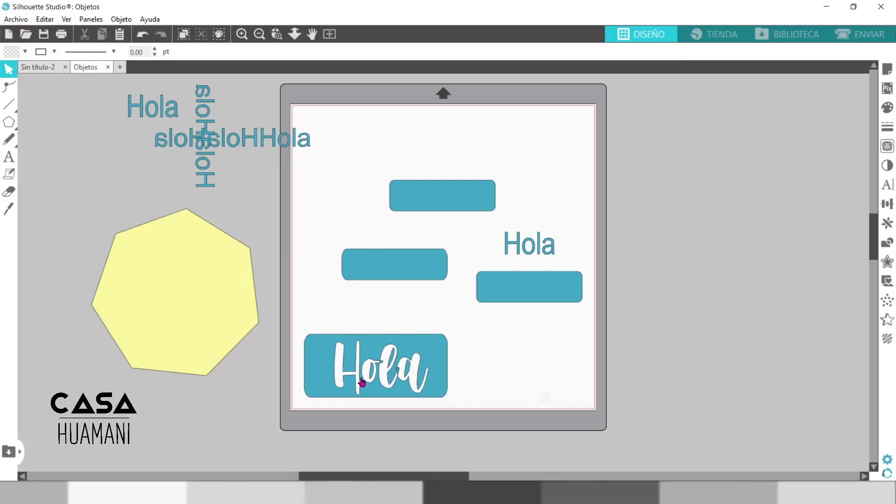
click(385, 375)
drag(348, 359, 396, 350)
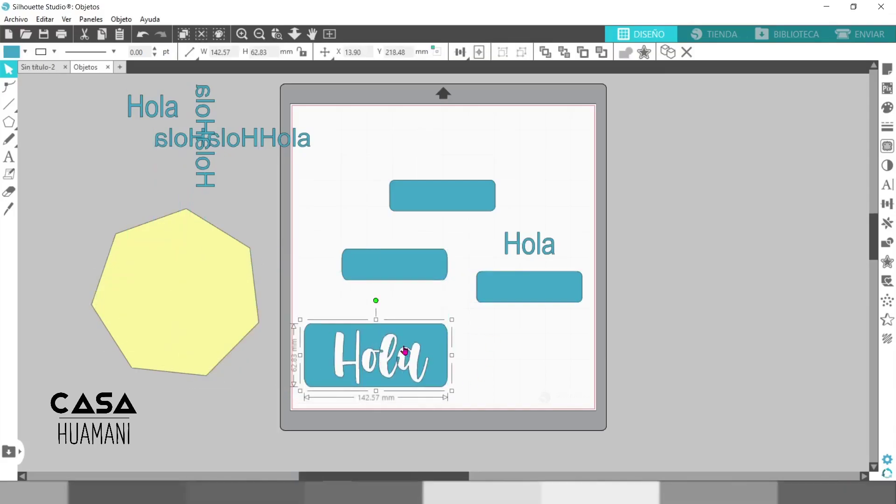
Release the compound path of the Hola shape and move its rounded rectangle away from the lettering, over the heptagon's lower edge.
click(122, 20)
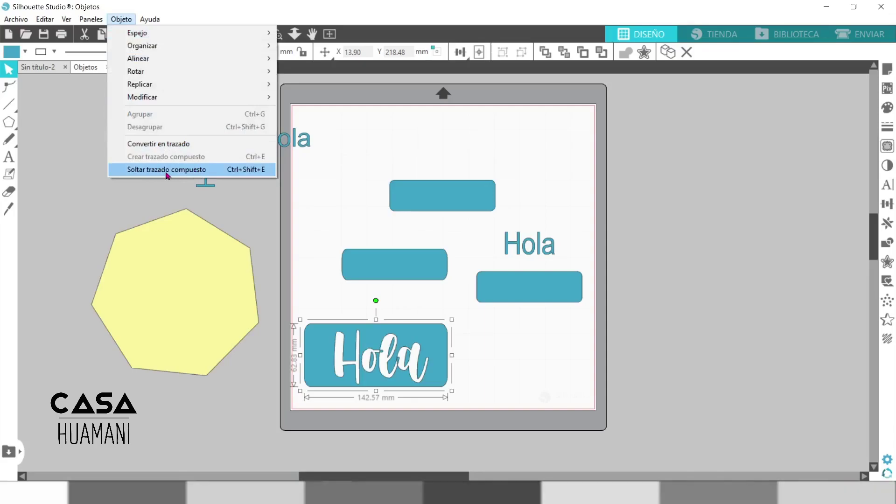
click(192, 174)
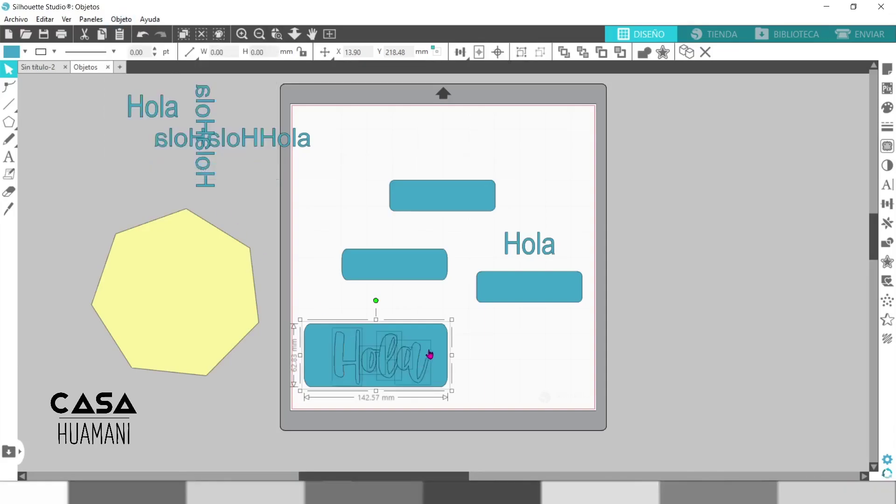
click(452, 297)
drag(433, 333, 270, 351)
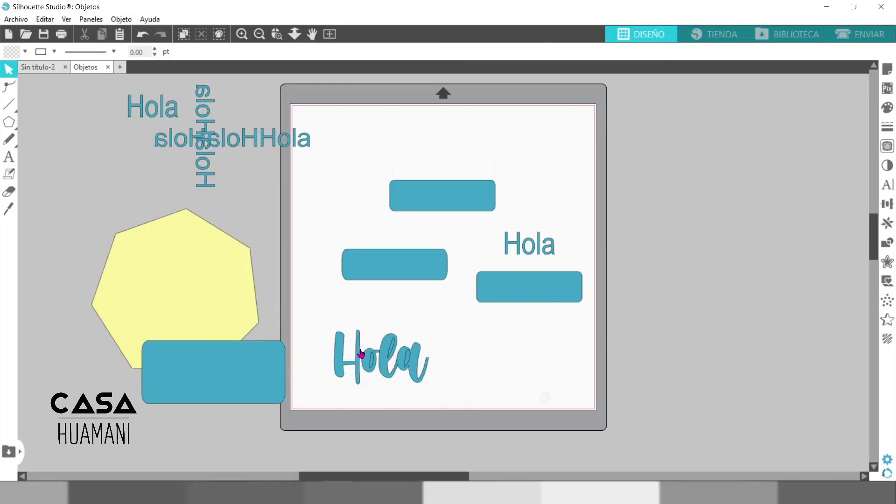
Select the separated letters of the script Hola one after another and narrow the l to about 19.4 mm.
click(121, 19)
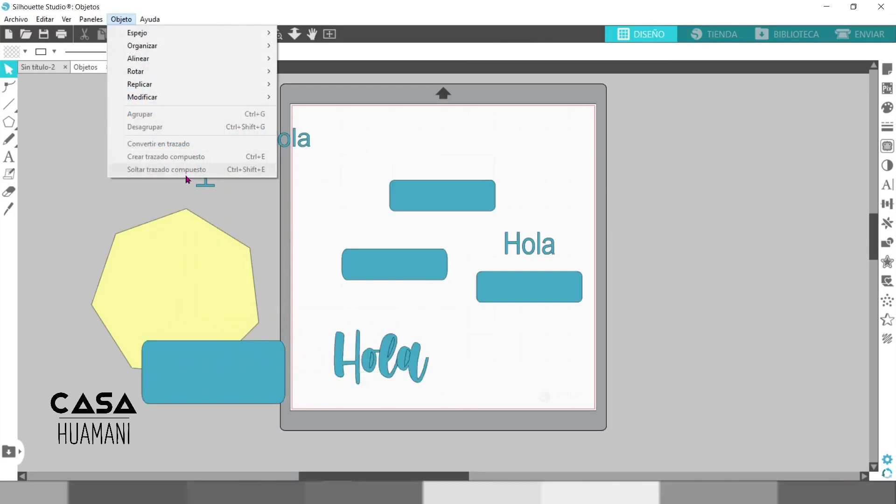
click(381, 366)
click(363, 369)
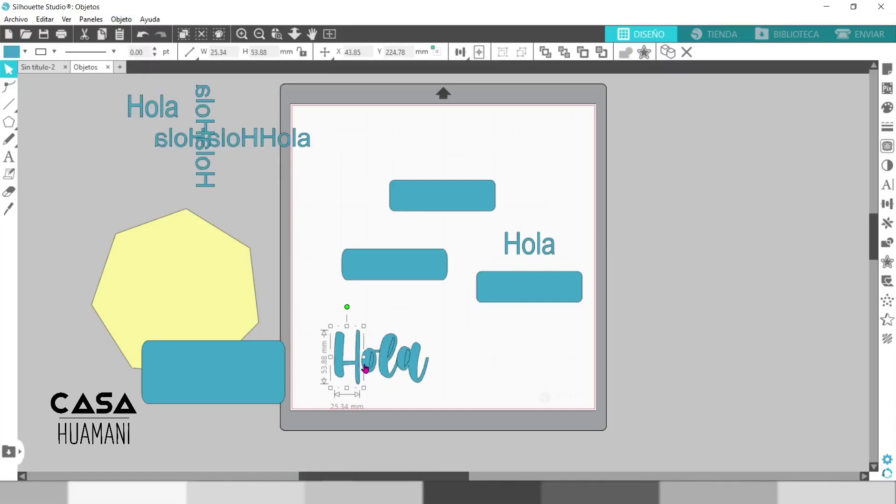
click(370, 360)
click(404, 370)
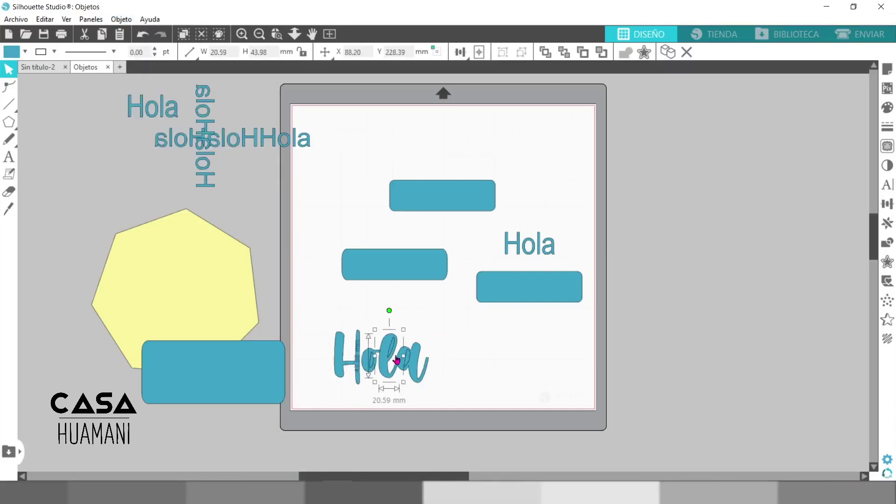
drag(402, 355, 401, 355)
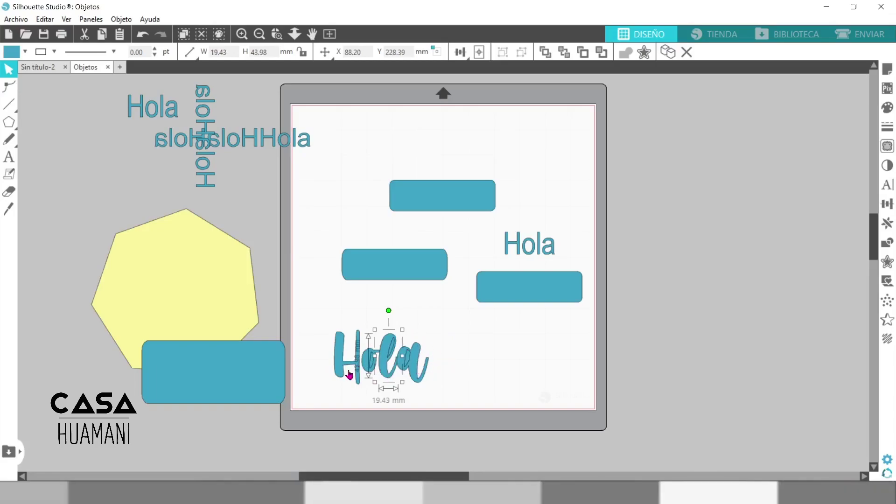
Pull the separated l and a letters away from the script Hola word and undo those moves.
click(483, 367)
mouse_move(390, 351)
mouse_down()
mouse_move(405, 323)
mouse_move(373, 325)
mouse_up()
click(405, 346)
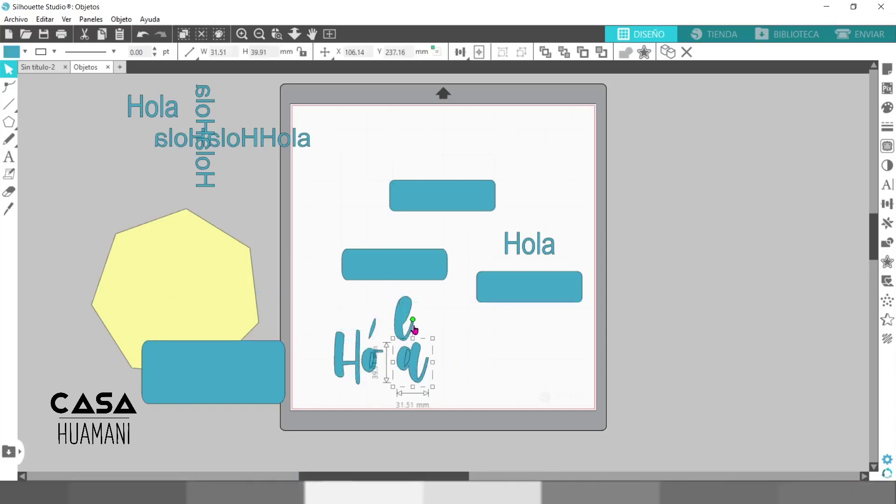
key(ctrl+z)
key(ctrl+z)
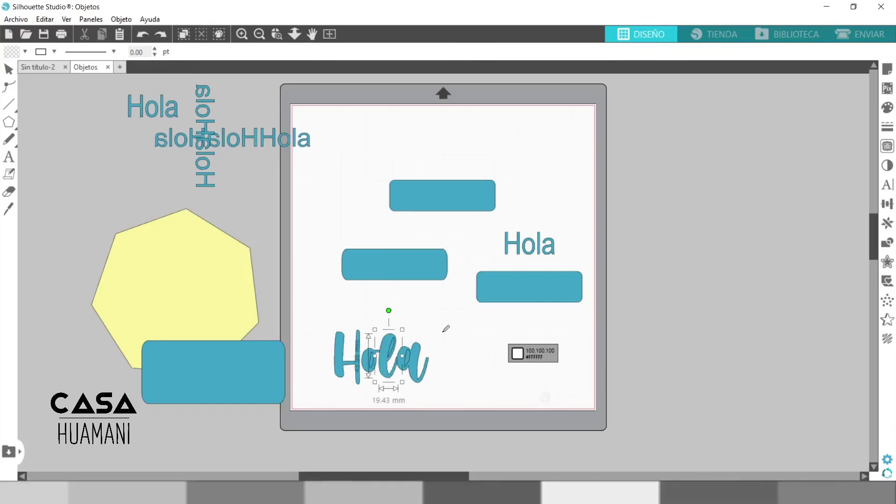
key(Escape)
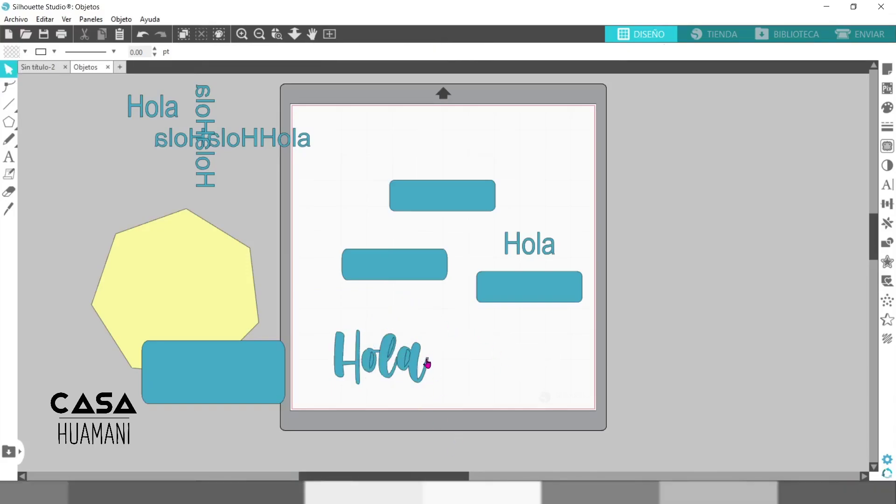
drag(432, 363, 461, 363)
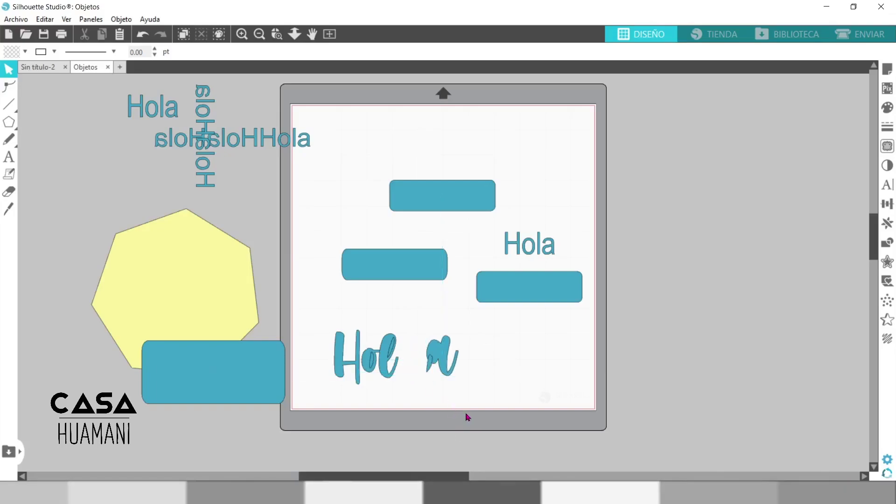
key(ctrl+z)
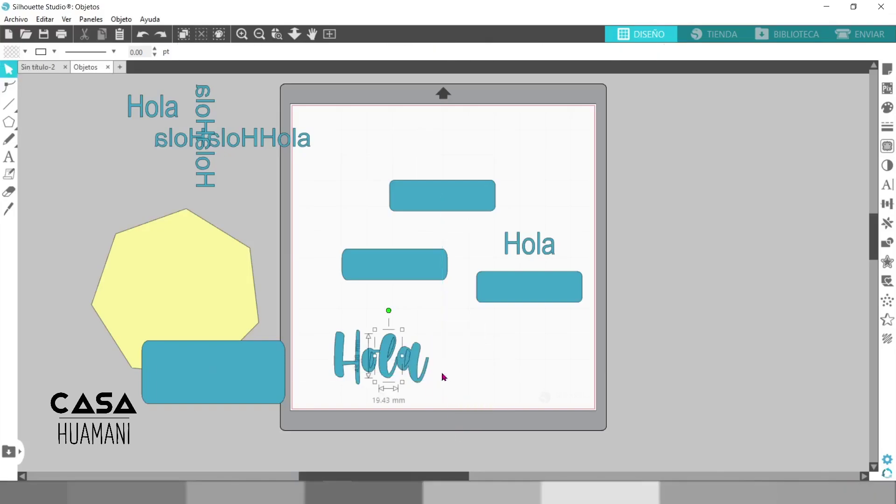
key(c)
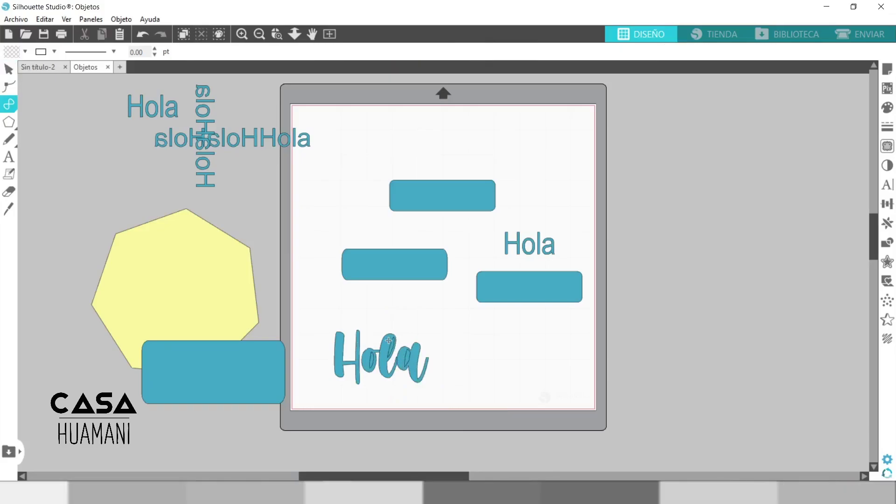
click(242, 35)
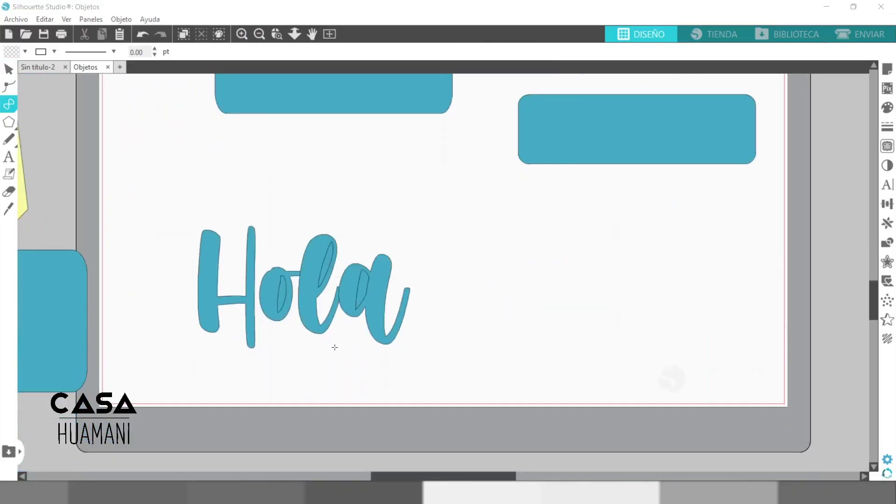
key(v)
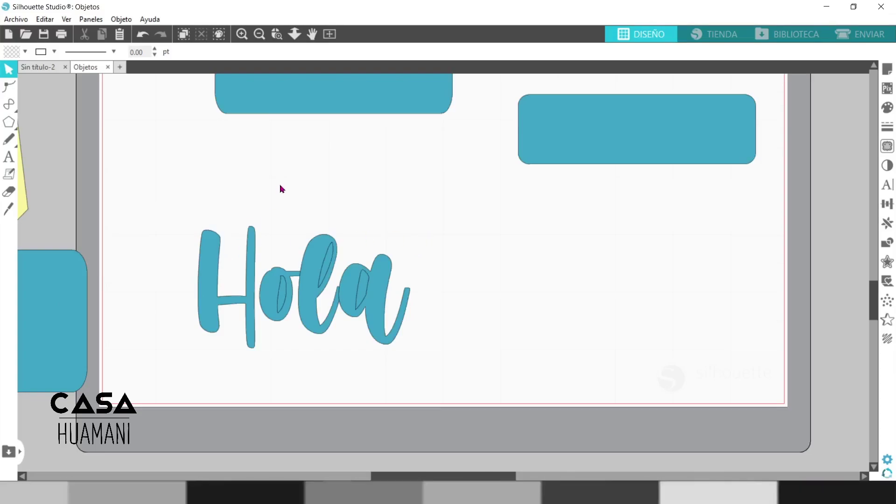
scroll(280, 188, down, 5)
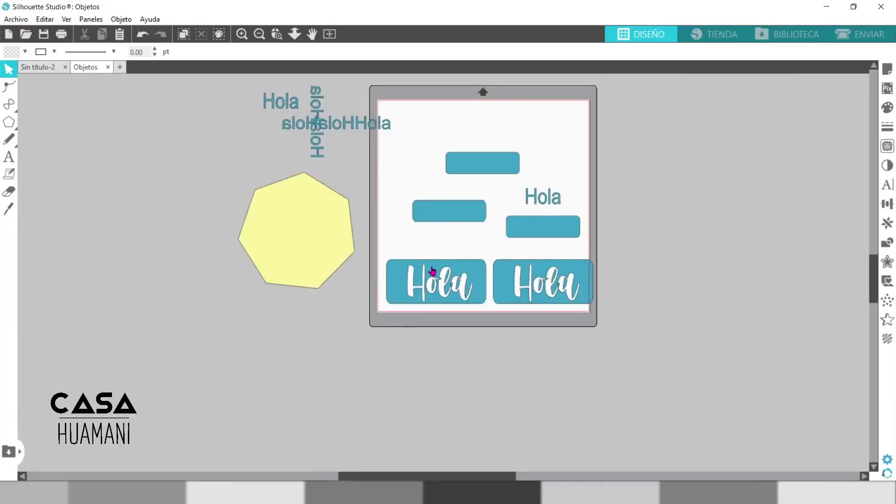
Examine the overlapping letter joints of the cut-out script Hola in the first rounded rectangle up close.
click(242, 34)
click(241, 33)
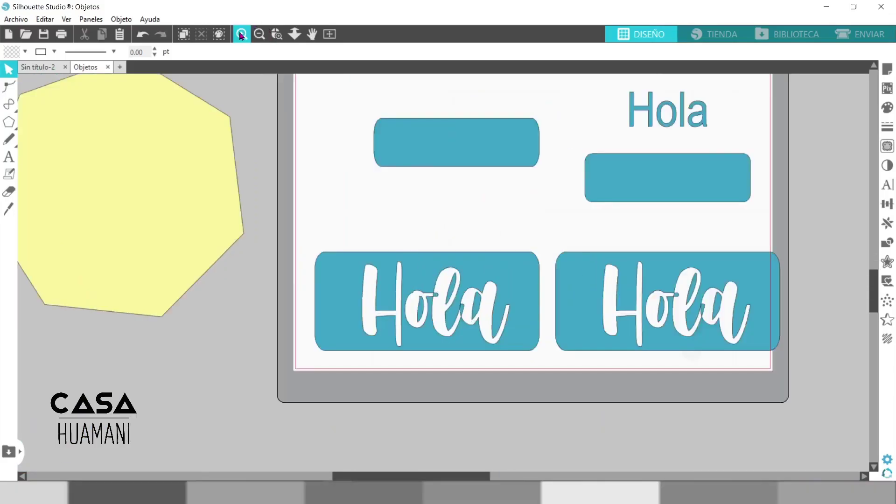
click(241, 34)
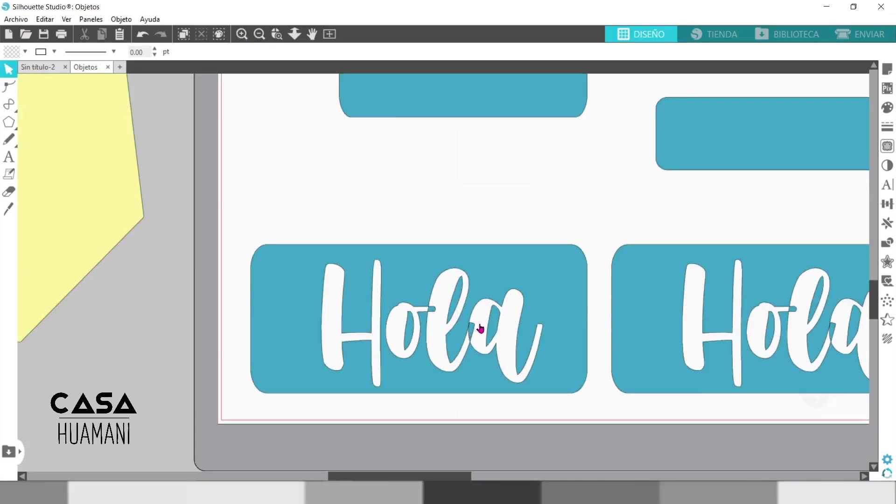
click(243, 34)
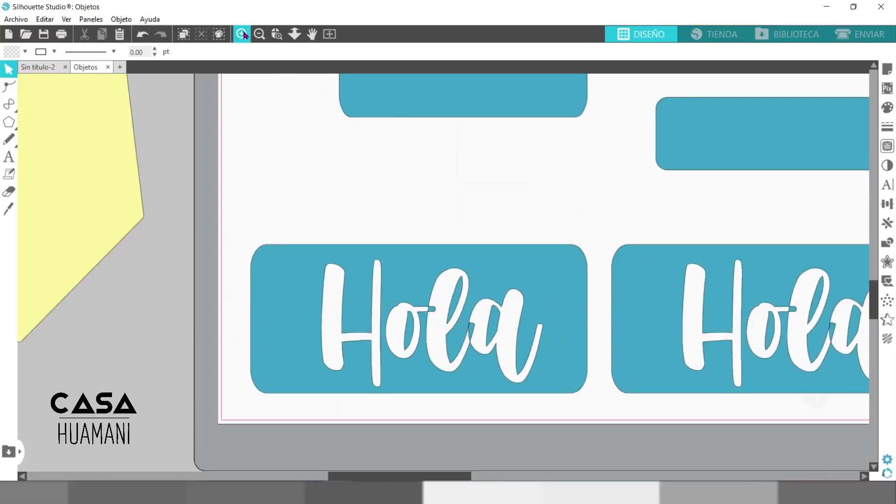
scroll(481, 336, down, 3)
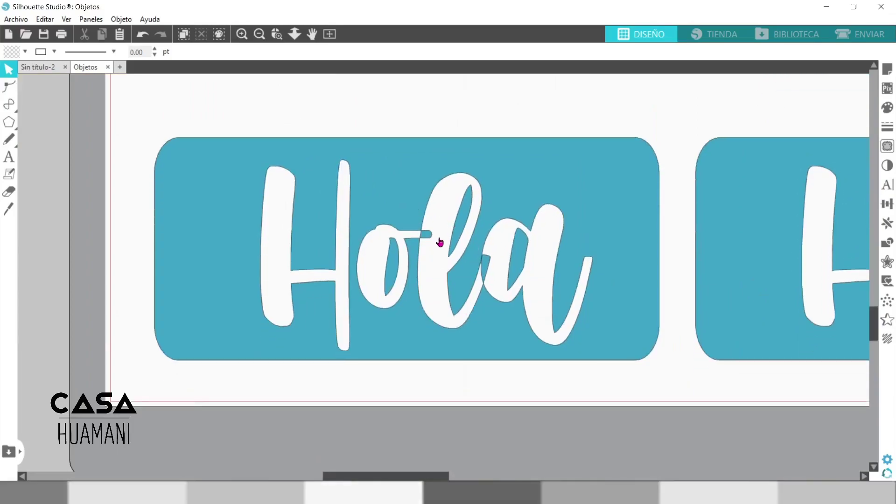
click(429, 248)
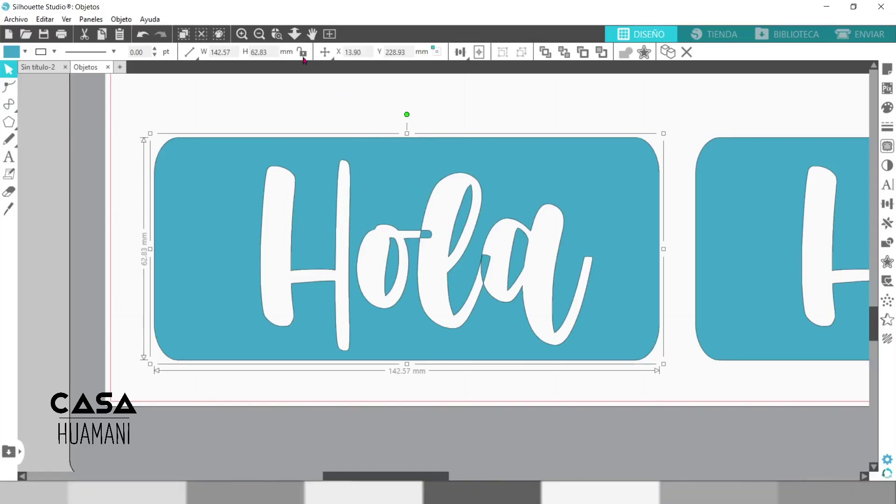
Draw a plain rectangle about 135 mm wide and 52 mm high below the cutting mat, under the first compound Hola shape.
click(260, 34)
scroll(376, 206, down, 3)
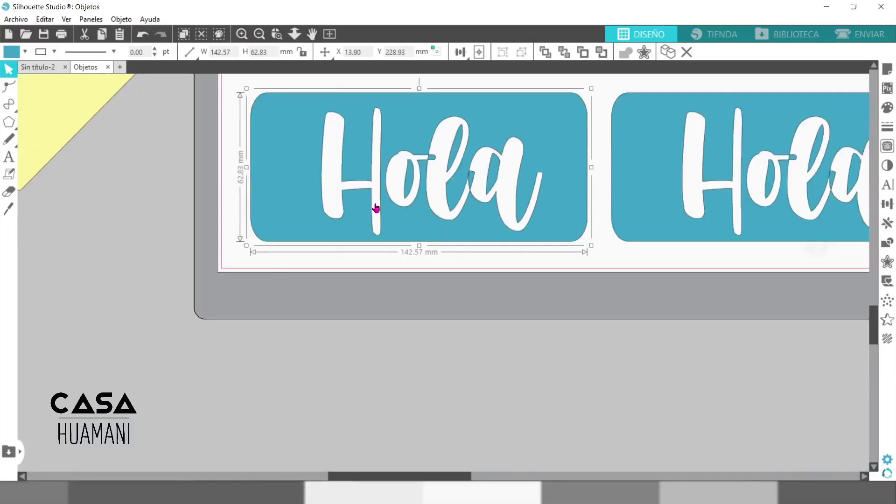
click(15, 131)
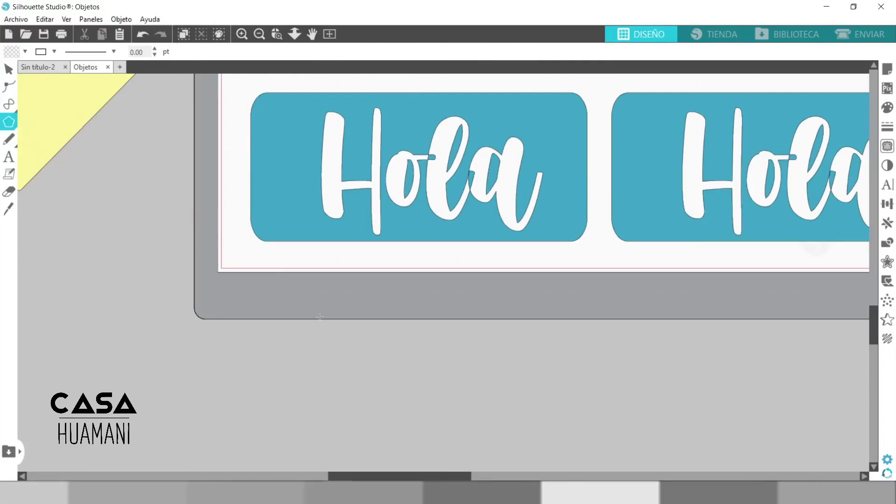
scroll(350, 317, down, 1)
key(r)
drag(256, 324, 575, 447)
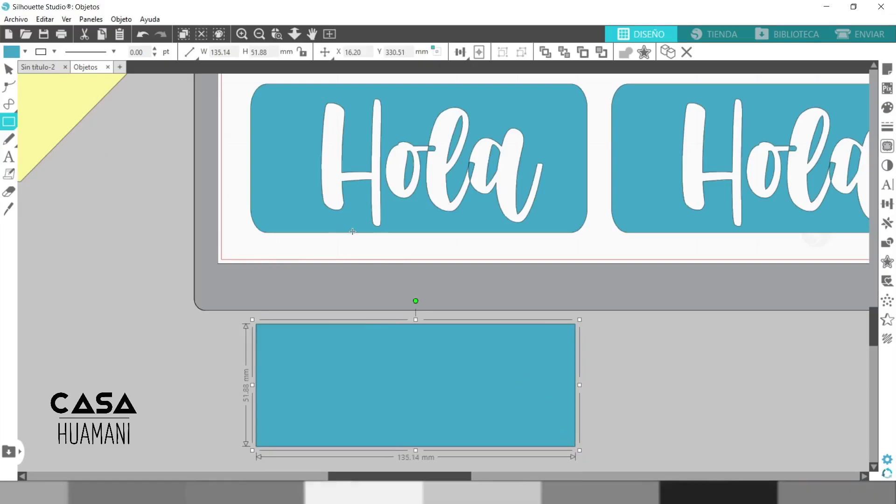
Add the text "Hola" and move it clear of the new rectangle, to its left side.
click(9, 156)
click(152, 375)
text(Hola)
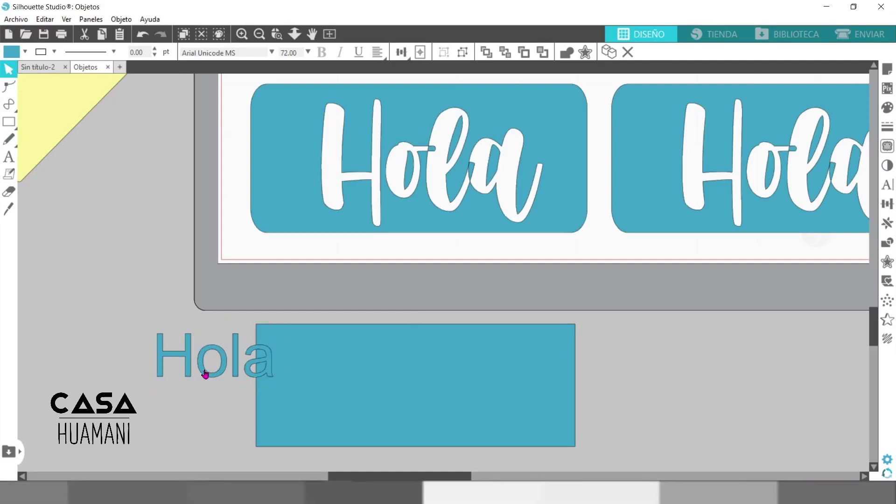
drag(204, 374, 139, 367)
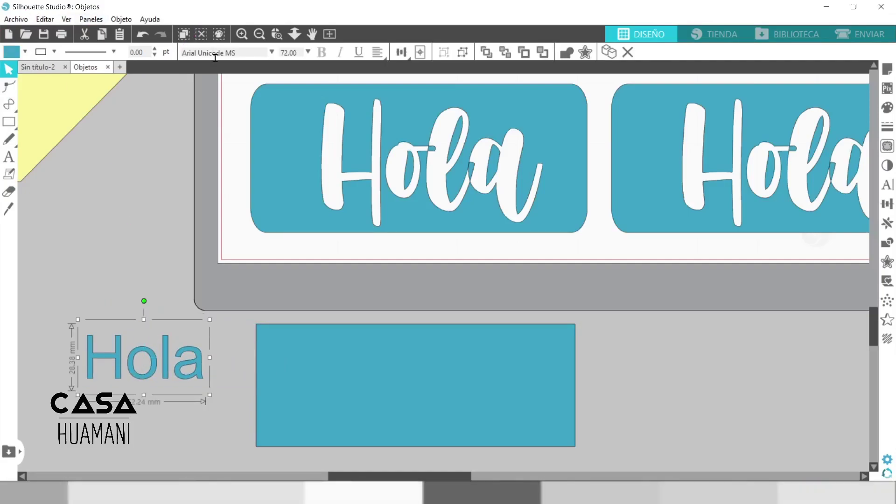
Change the new Hola text's font to Muthiara -Demo Version- and nudge the text slightly upward.
click(271, 52)
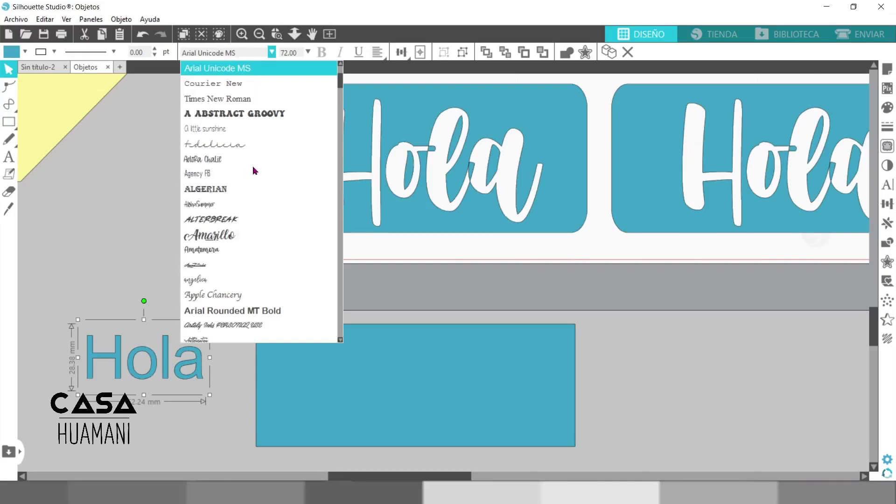
scroll(257, 170, up, 1)
scroll(257, 170, up, 3)
click(251, 94)
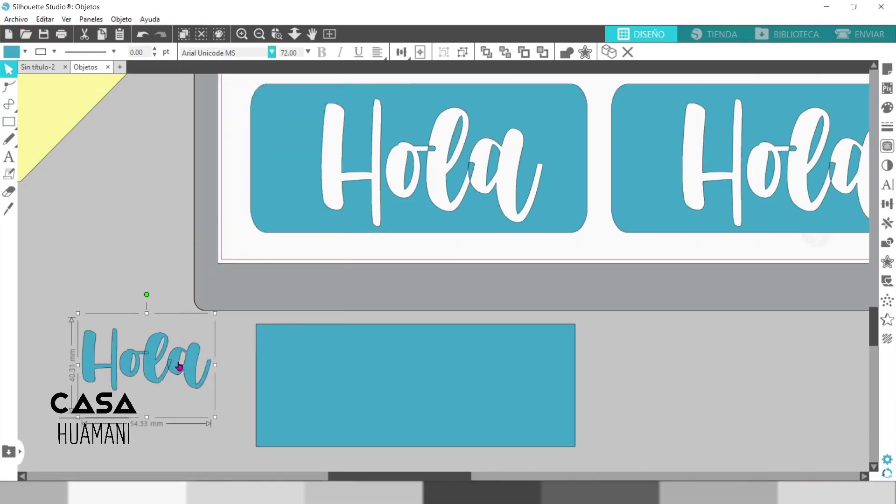
mouse_move(147, 358)
mouse_down()
mouse_move(159, 358)
mouse_move(147, 353)
mouse_up()
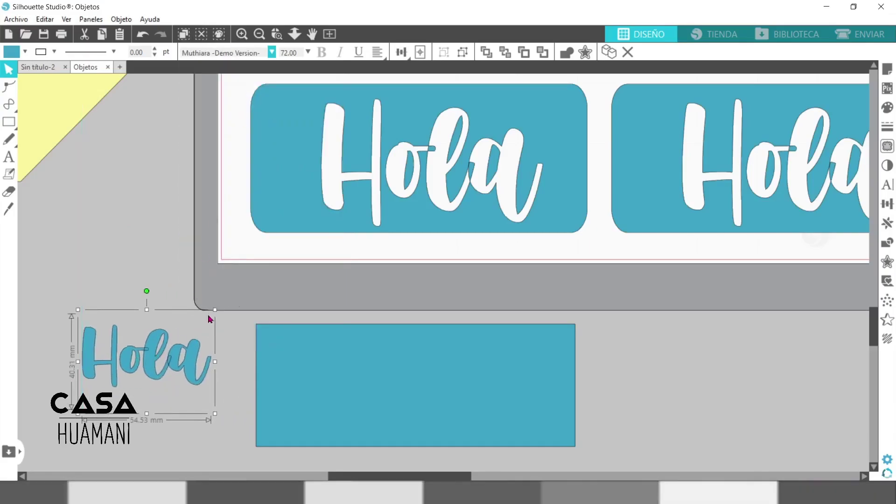
Enlarge the script Hola text to about 107 mm wide and place it beside the new rectangle without overlap.
drag(215, 311, 336, 217)
drag(224, 336, 143, 360)
scroll(555, 177, left, 2)
drag(271, 359, 238, 357)
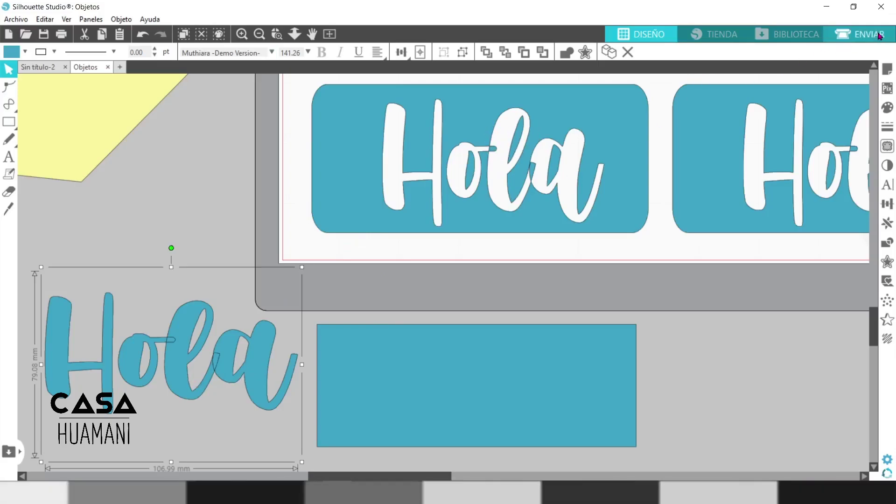
Examine the cut lines of the two compound Hola shapes in the cut preview, and return to the design view.
click(854, 36)
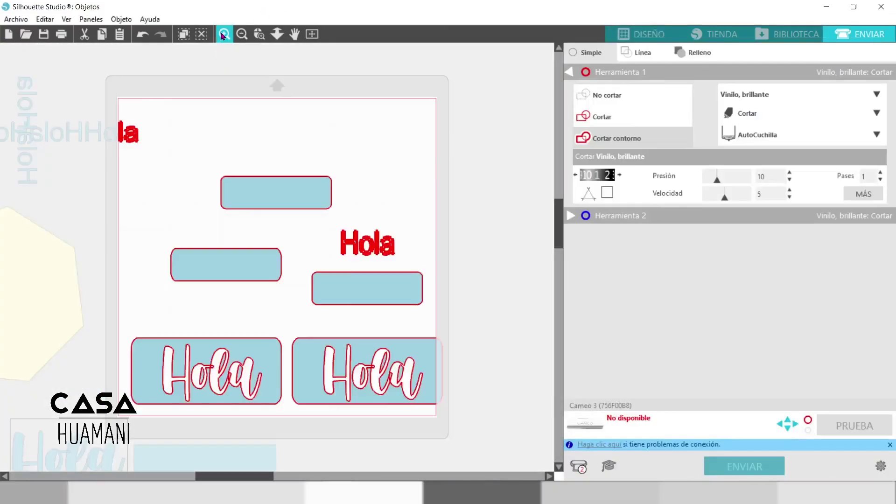
click(224, 34)
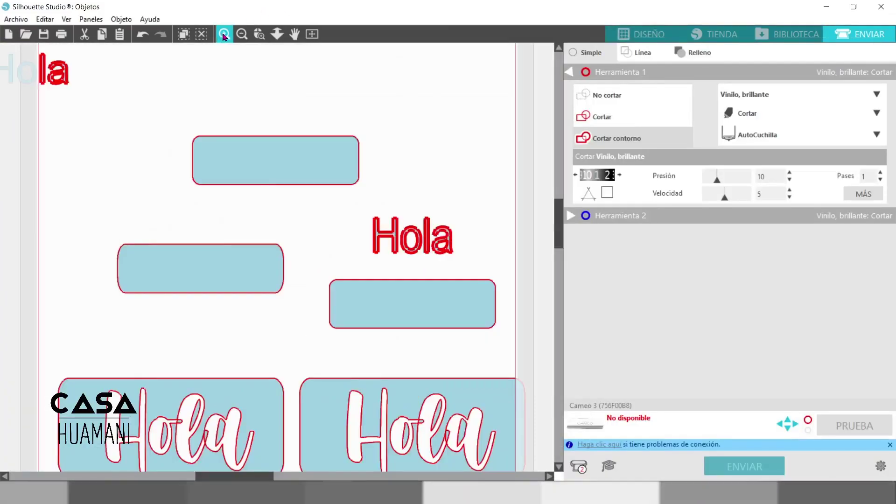
click(224, 34)
scroll(231, 304, down, 3)
scroll(232, 323, down, 3)
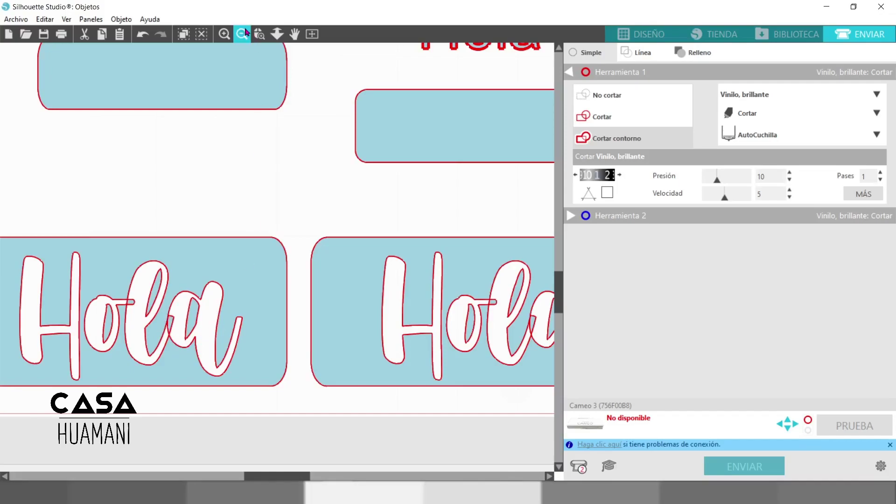
click(631, 30)
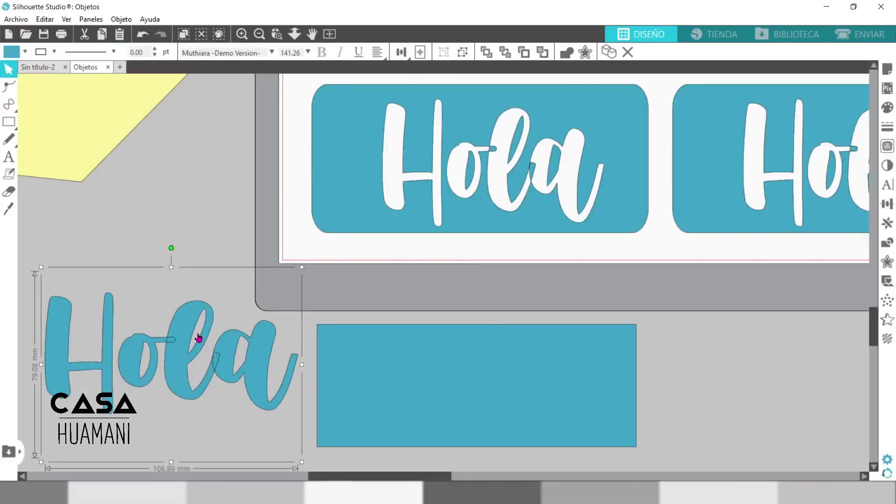
Weld the overlapping letters of the new script Hola text into continuous outlines.
double_click(194, 348)
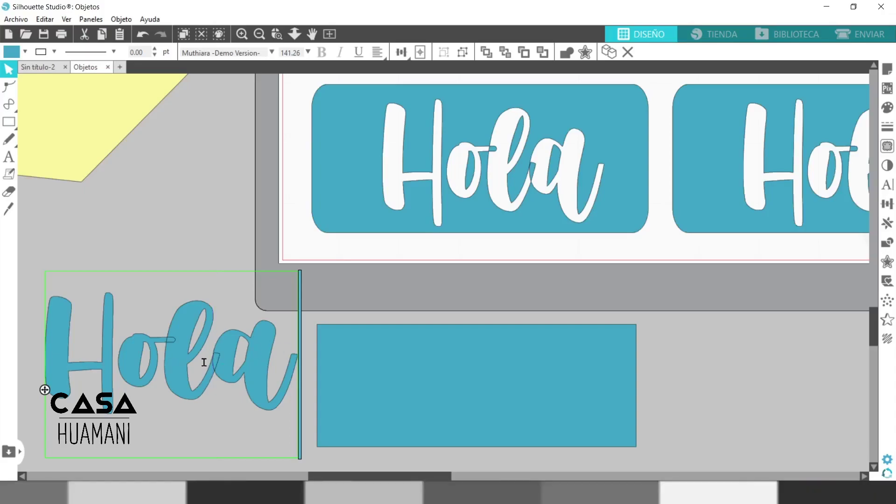
key(Escape)
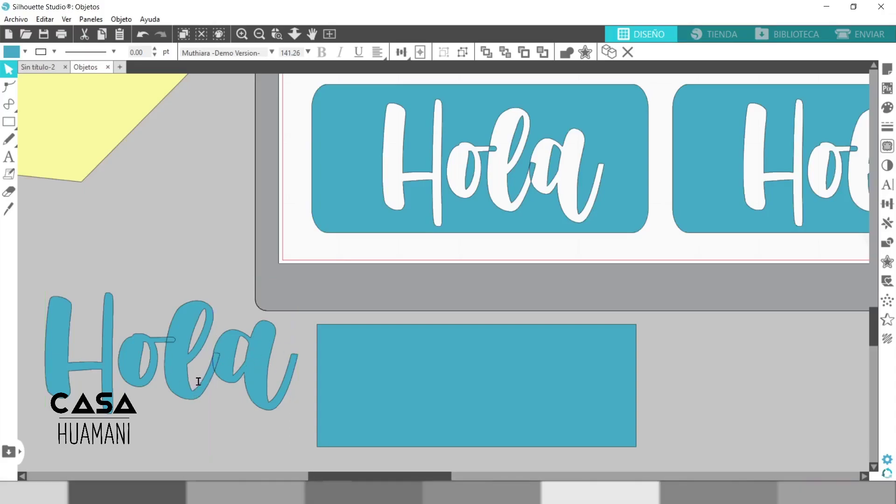
click(180, 344)
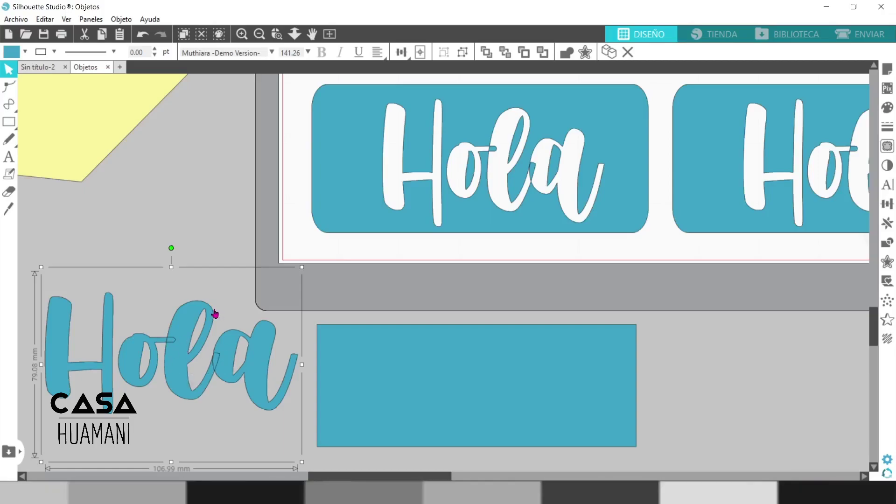
click(890, 244)
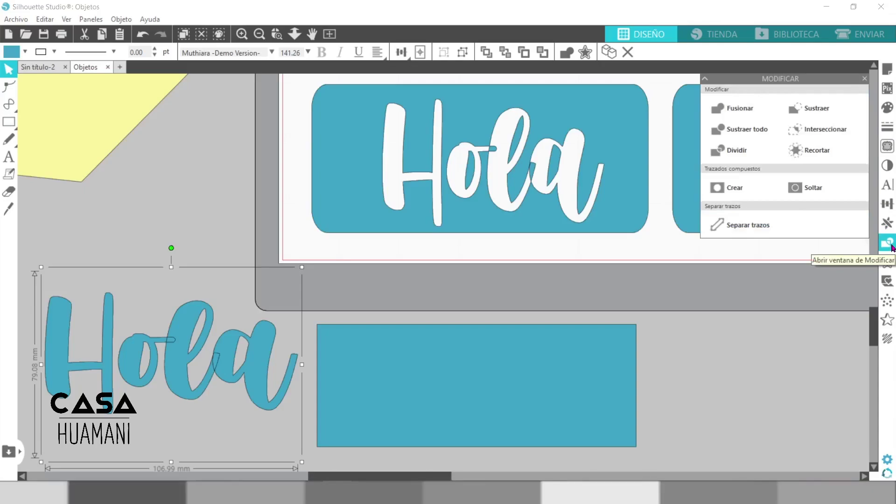
click(743, 110)
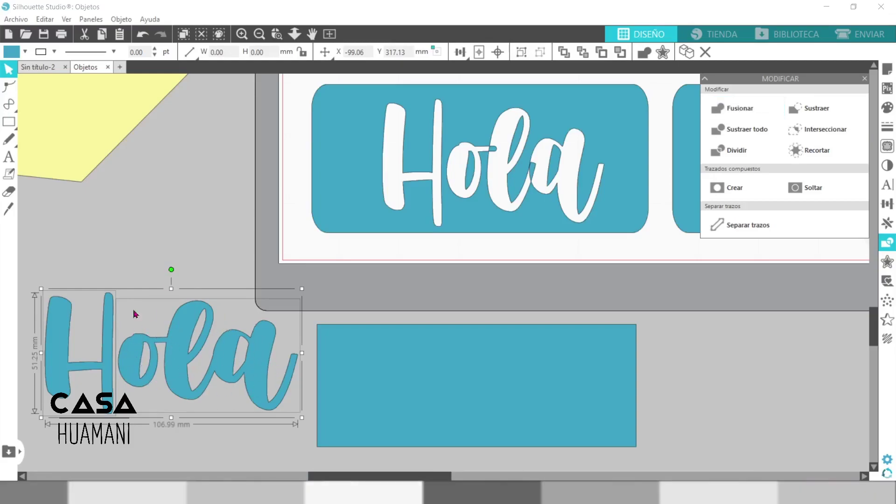
Examine the edit points of the welded, connected "ola" letters, and leave point editing.
click(104, 372)
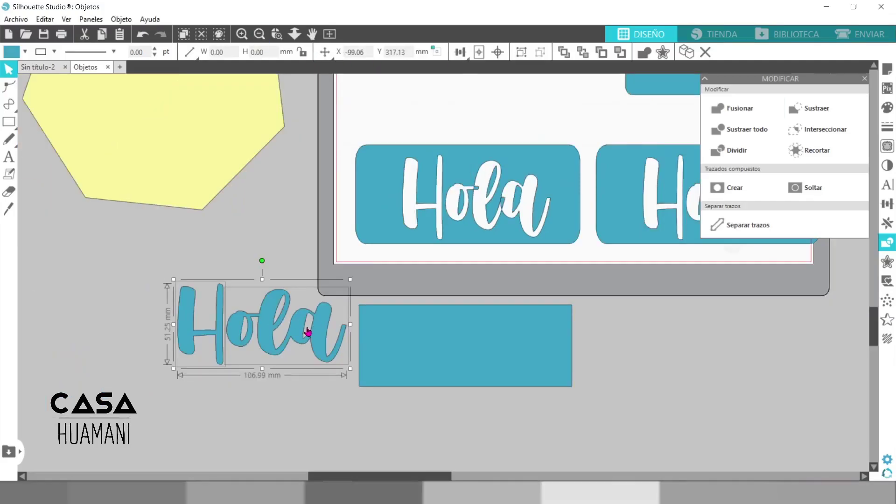
click(260, 422)
click(288, 346)
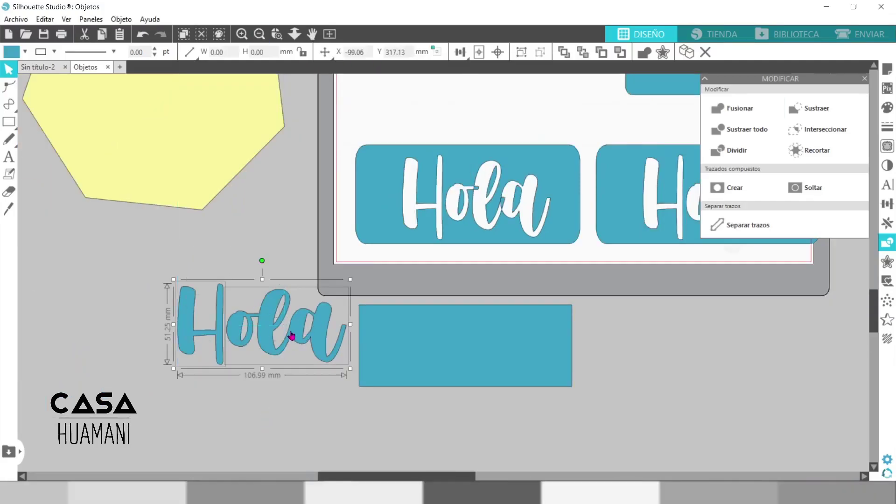
double_click(287, 325)
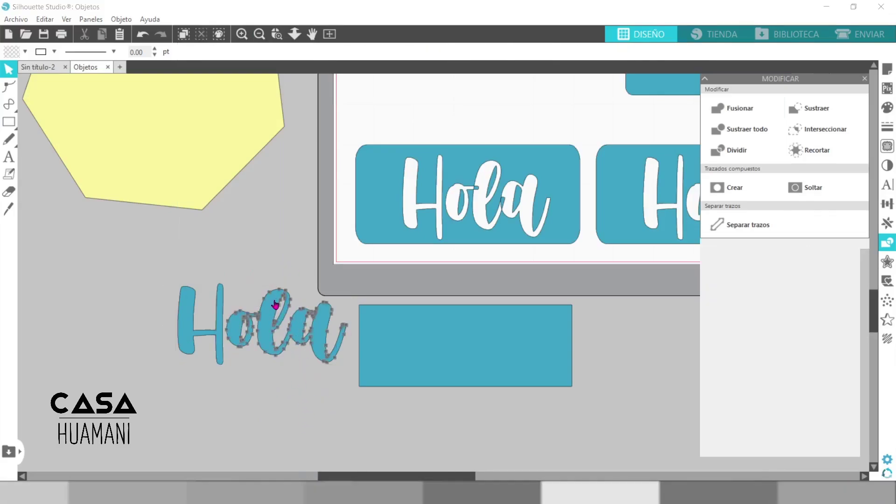
click(190, 246)
Group the H with the connected "ola" letters of the welded script Hola.
drag(170, 248, 318, 368)
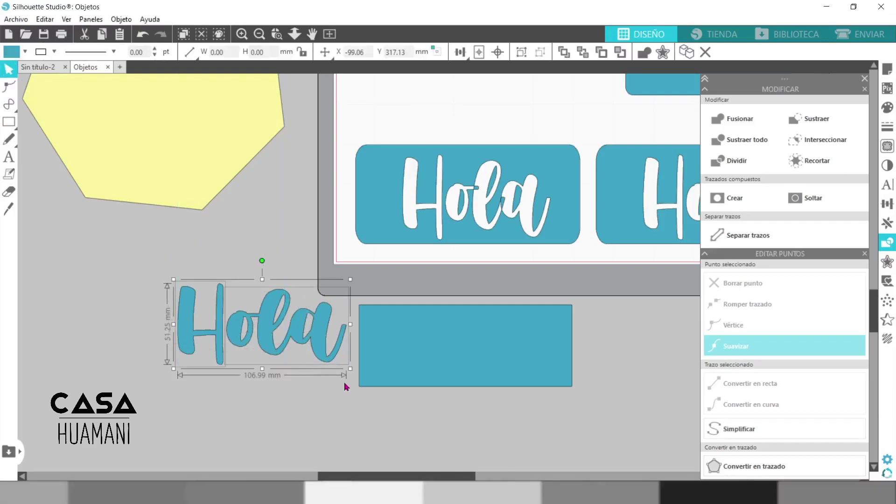
click(245, 306)
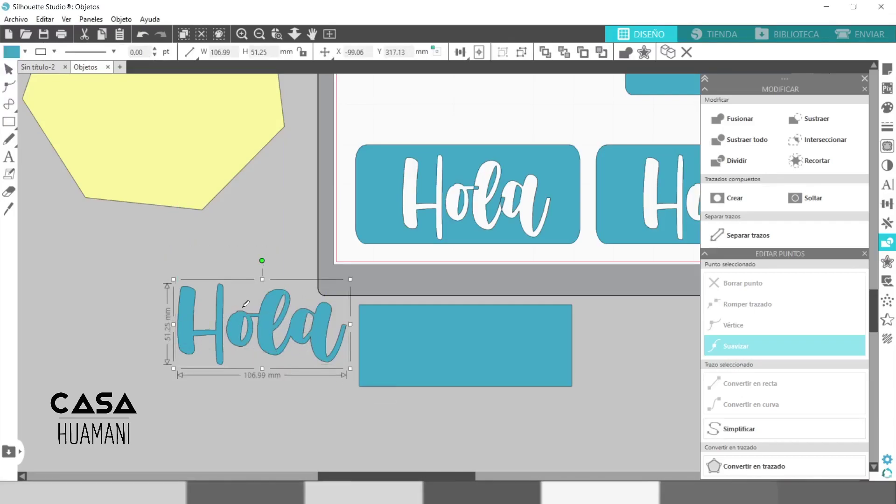
click(247, 218)
drag(174, 256, 280, 348)
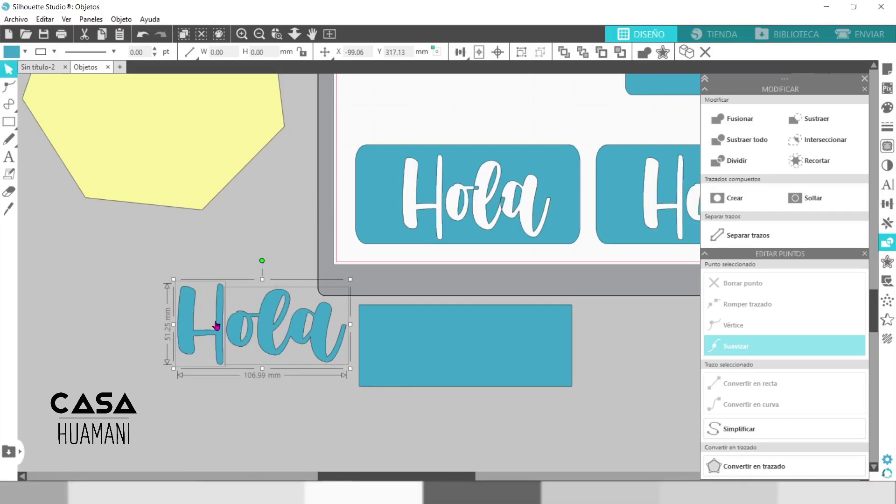
right_click(249, 321)
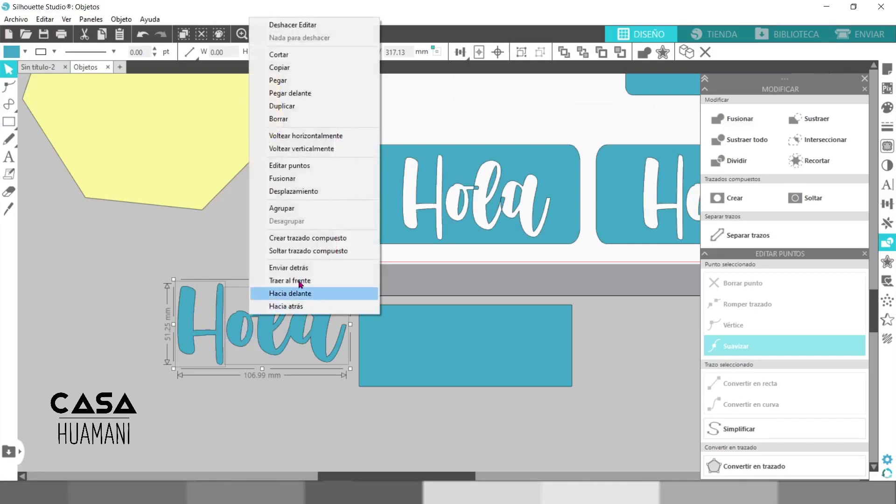
click(306, 208)
Move the grouped welded Hola onto the new rectangle and centre it within the rectangle's outline.
click(250, 220)
drag(204, 325, 428, 349)
click(428, 364)
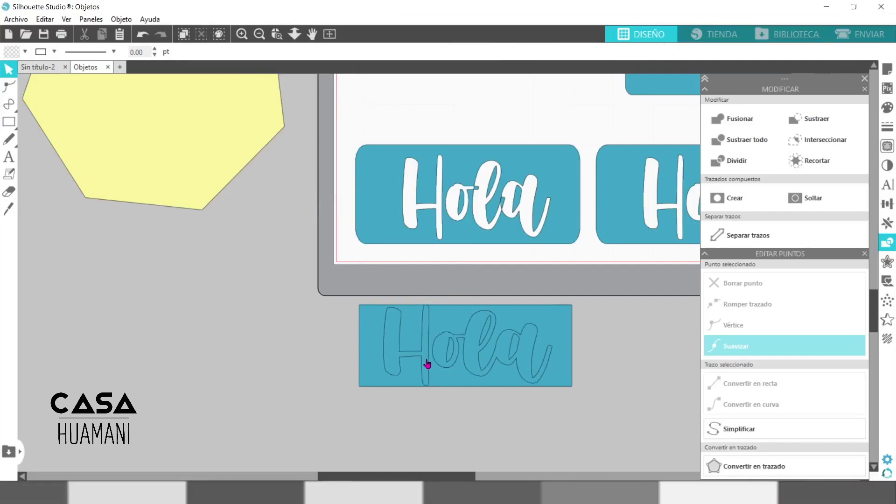
click(440, 345)
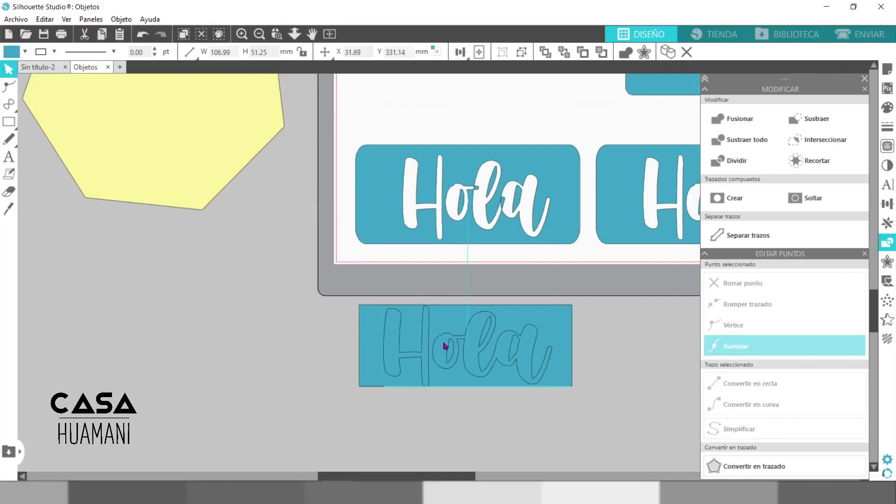
Create a compound path from the plain rectangle and the grouped script Hola on top of it.
click(461, 445)
click(432, 335)
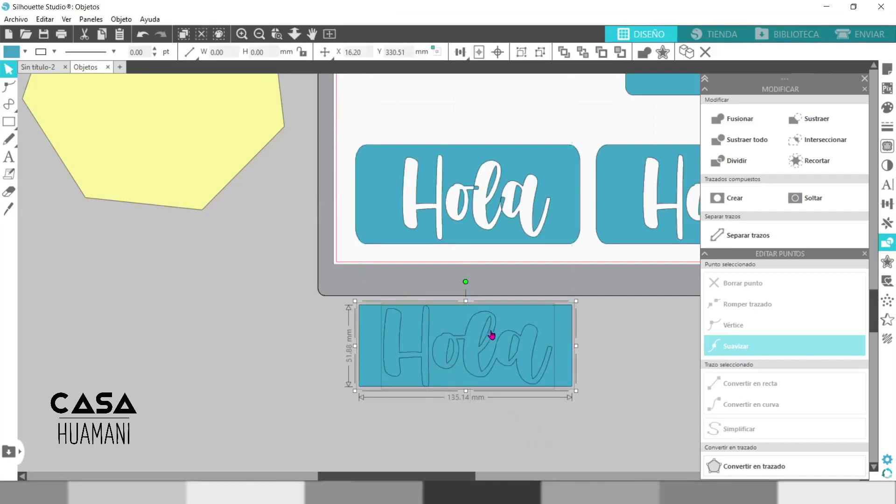
right_click(476, 349)
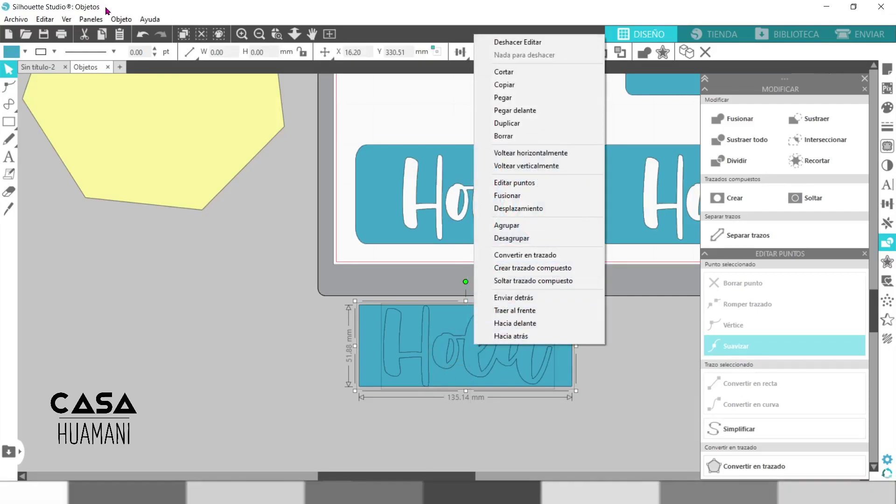
click(127, 21)
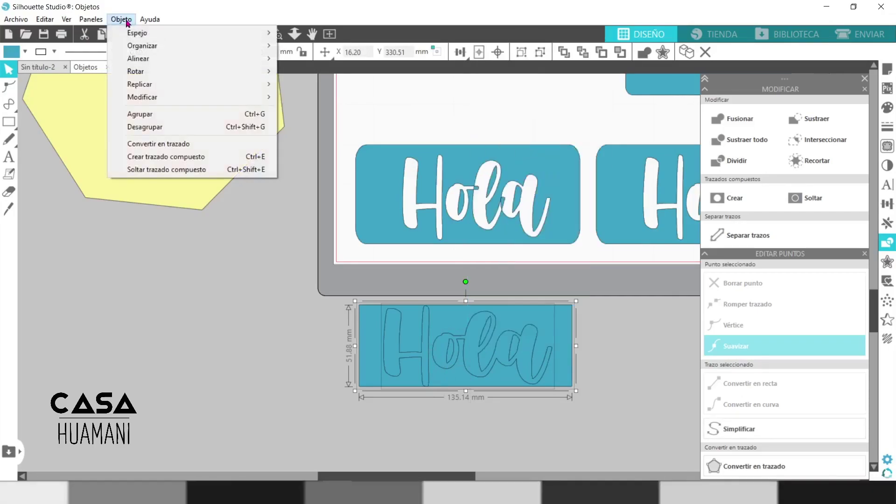
click(173, 157)
Move the rectangle with the cut-out Hola onto the page, directly above the rounded Hola rectangle.
drag(564, 307, 371, 326)
drag(296, 346, 457, 113)
scroll(476, 246, up, 1)
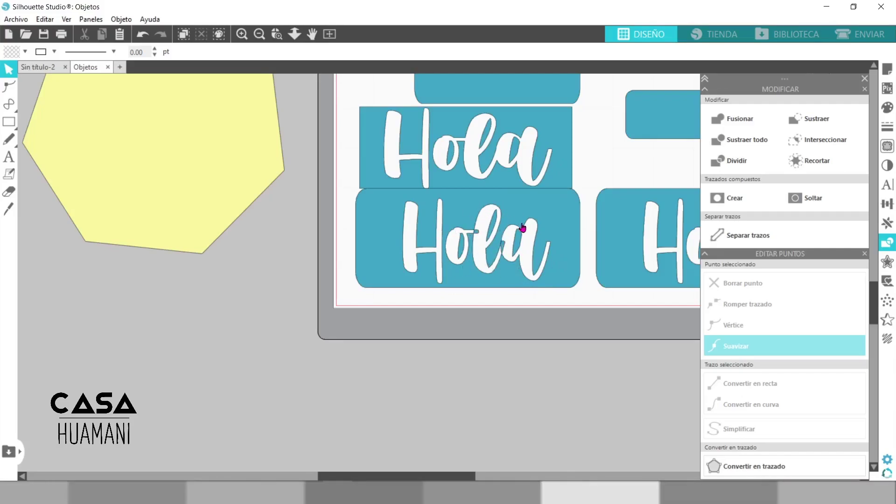
Examine the cut lines of the welded and unwelded Hola rectangles in the send view, and return to the design view.
click(861, 34)
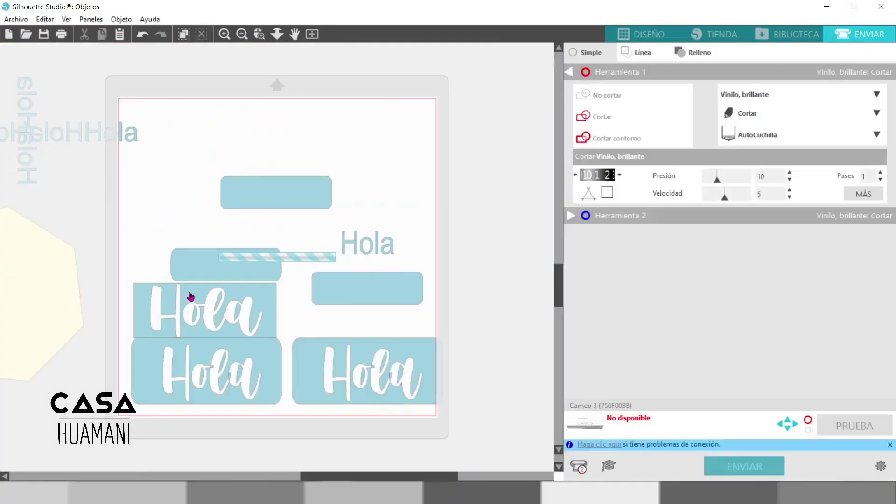
click(224, 33)
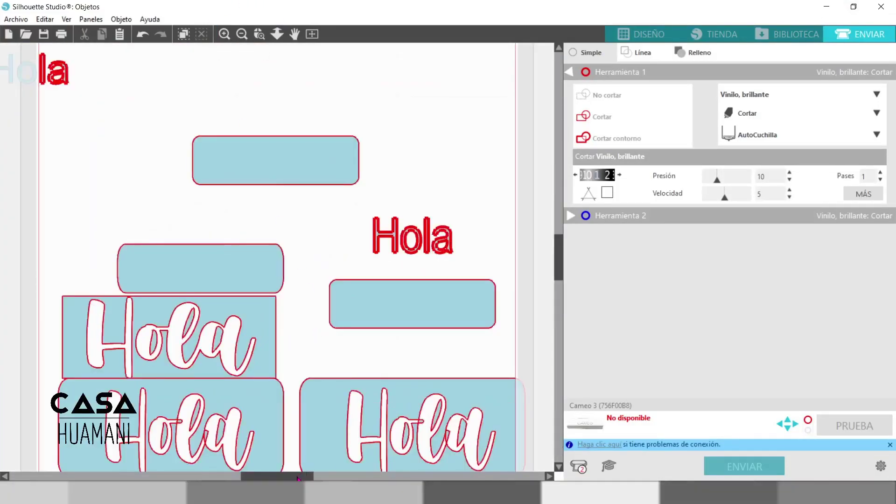
drag(299, 478, 263, 477)
scroll(347, 355, down, 3)
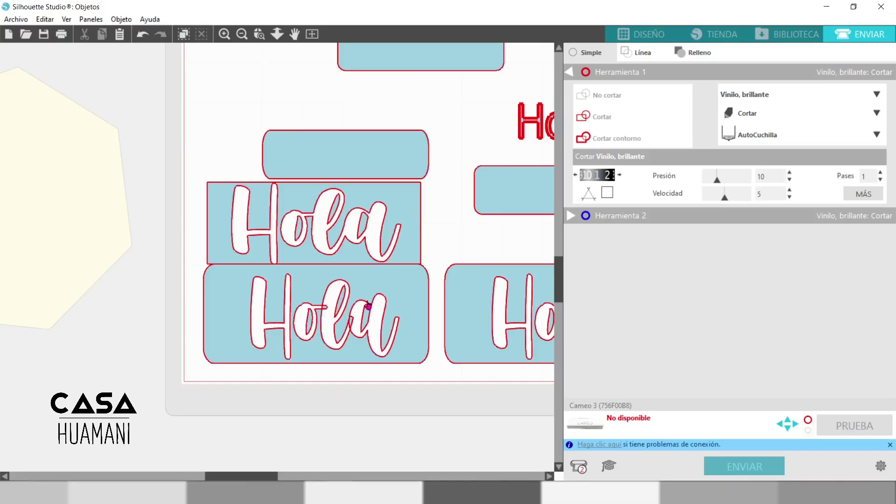
click(644, 33)
Move the plain rectangle with the cut-out Hola off the page onto the yellow heptagon.
click(260, 34)
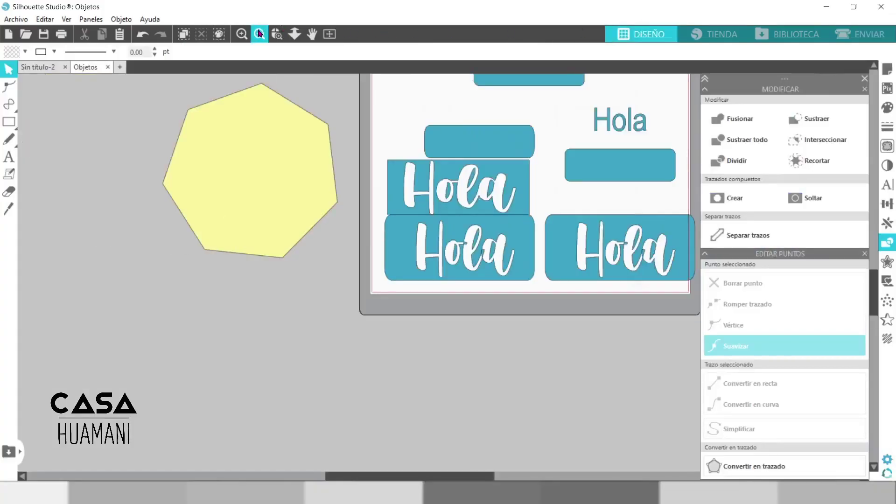
scroll(562, 362, up, 1)
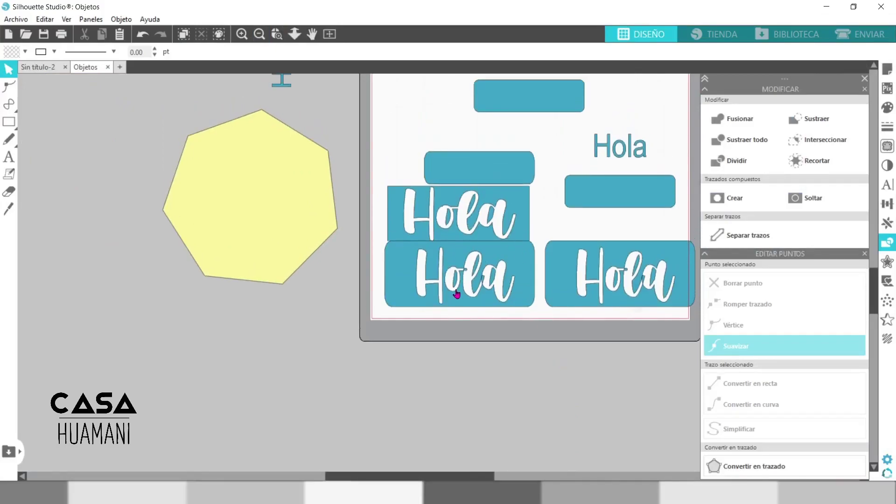
scroll(516, 285, up, 2)
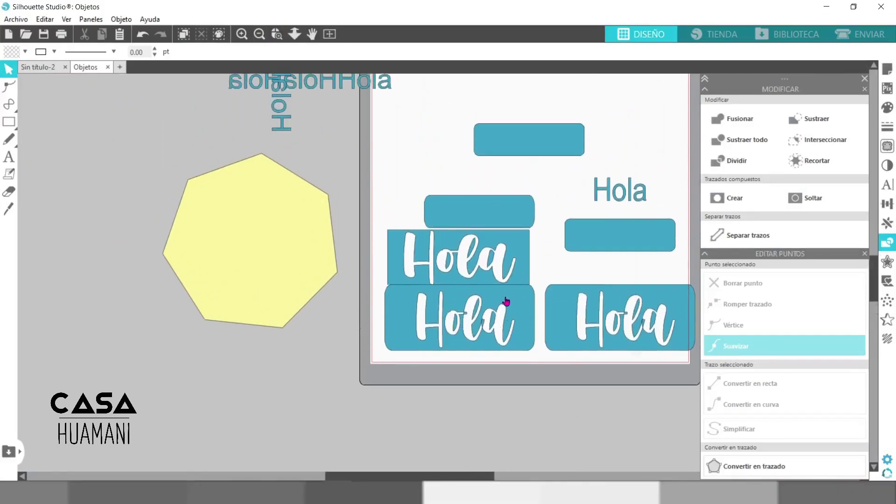
click(504, 269)
drag(497, 285, 293, 277)
click(249, 316)
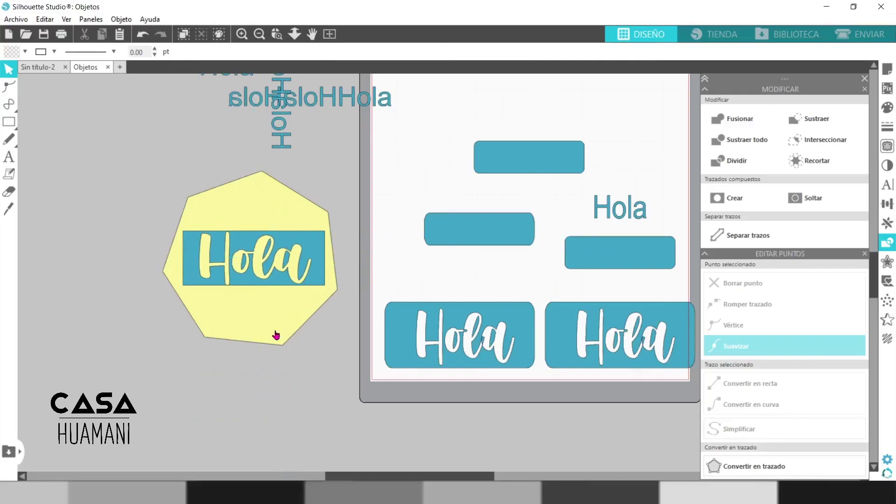
Move the yellow heptagon up and to the left, clear of the cut-out Hola rectangle.
drag(132, 173, 327, 333)
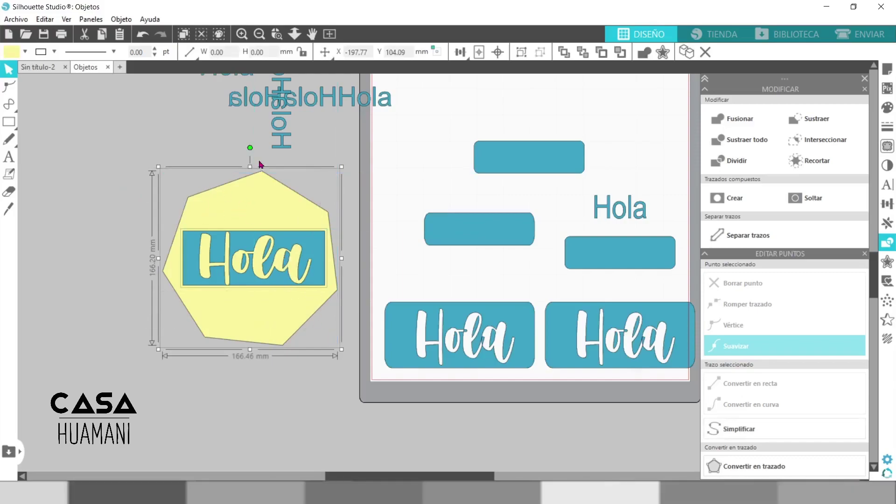
click(132, 203)
drag(278, 327, 154, 172)
Release the compound path of the cut-out Hola rectangle.
click(252, 259)
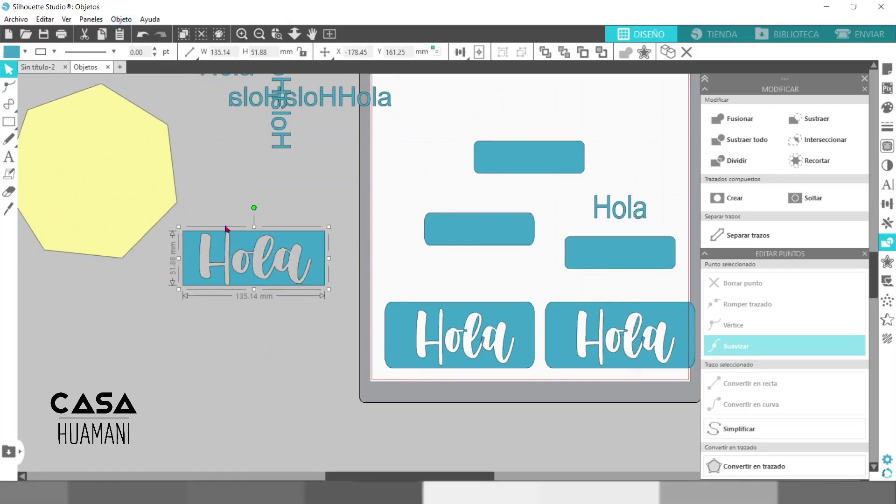
click(121, 19)
click(185, 172)
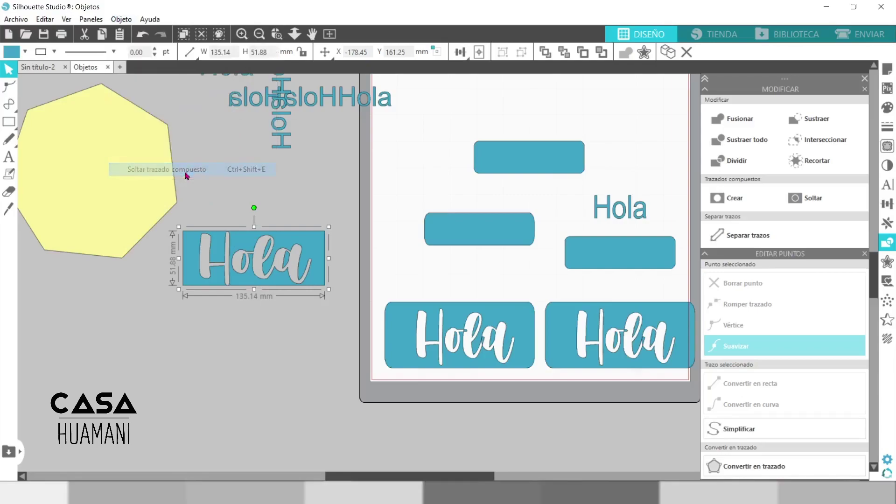
click(339, 279)
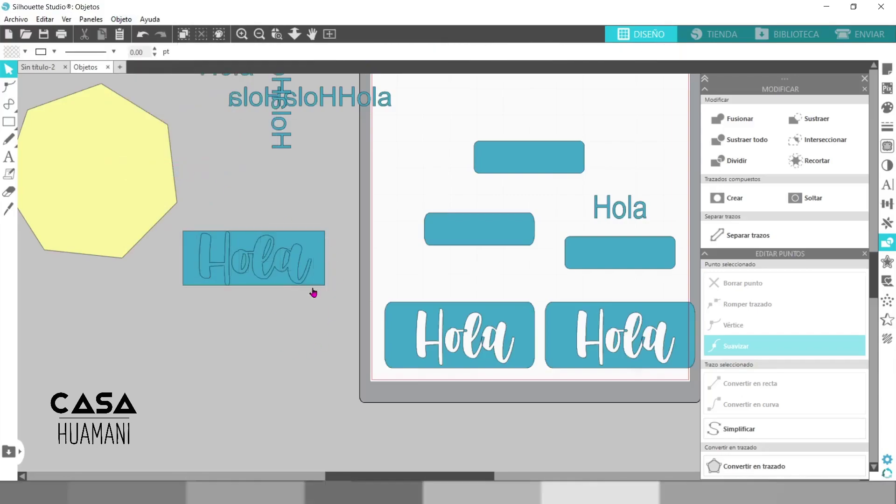
Move the released rectangle below the Hola letters and check the loose inner shapes of the o, l and a.
drag(316, 280, 306, 368)
click(243, 265)
click(252, 262)
click(290, 265)
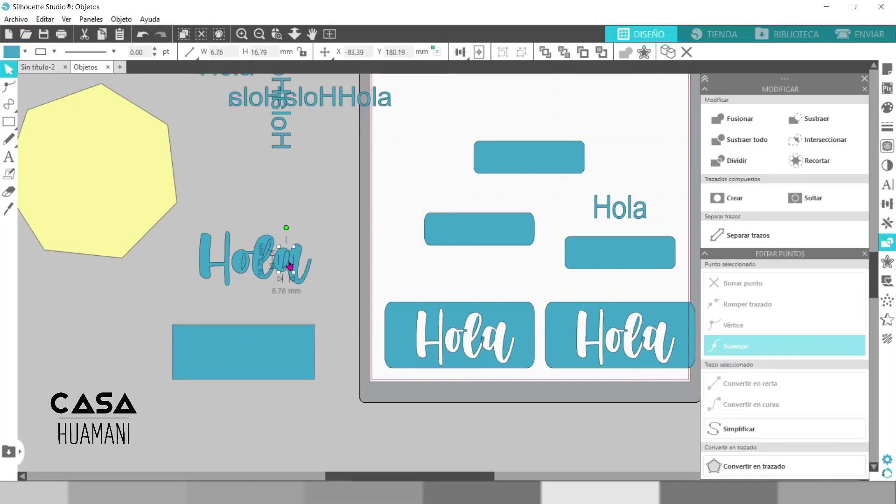
click(337, 299)
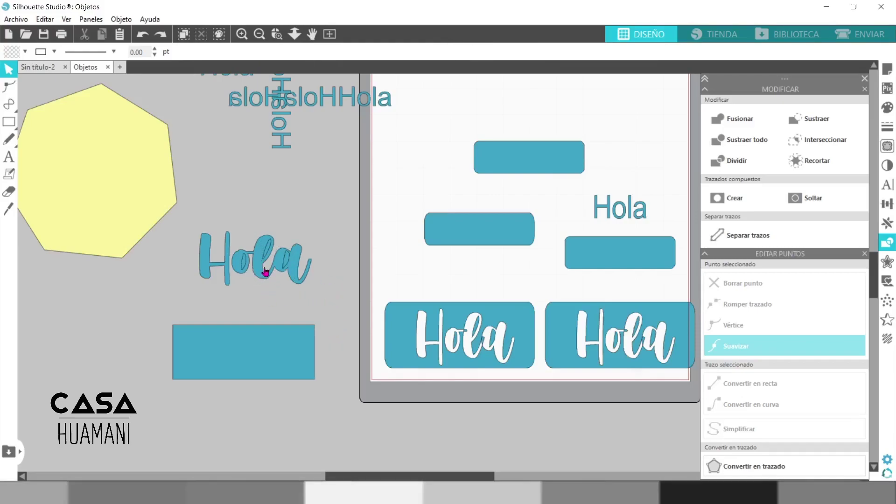
Nudge the H slightly and check that the connected "ola" outline is a separate object.
click(227, 275)
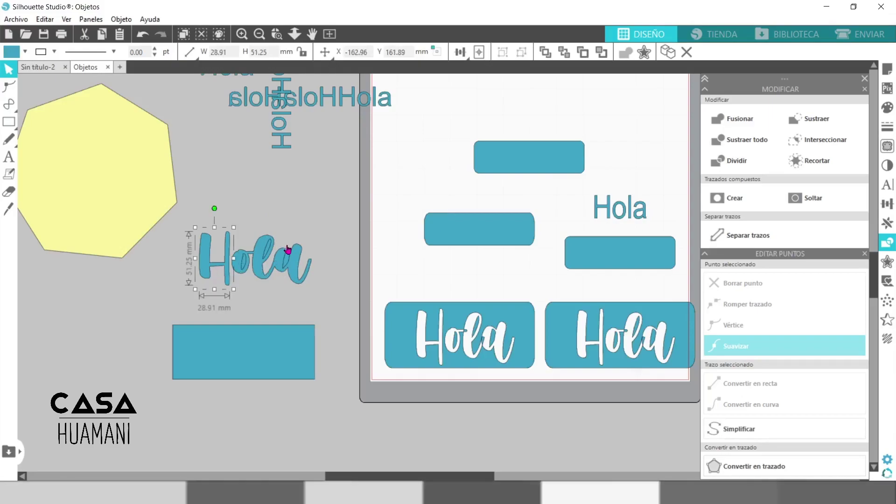
mouse_move(200, 260)
mouse_down()
mouse_move(158, 270)
mouse_move(177, 275)
mouse_move(212, 265)
mouse_up()
click(246, 262)
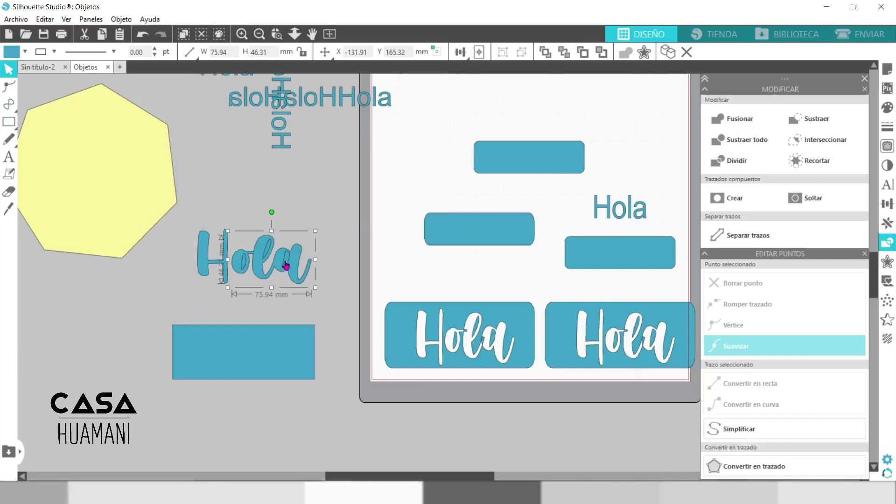
click(323, 299)
Try moving the connected "ola" outline down away from its inner shapes, and undo that move.
drag(296, 272, 300, 318)
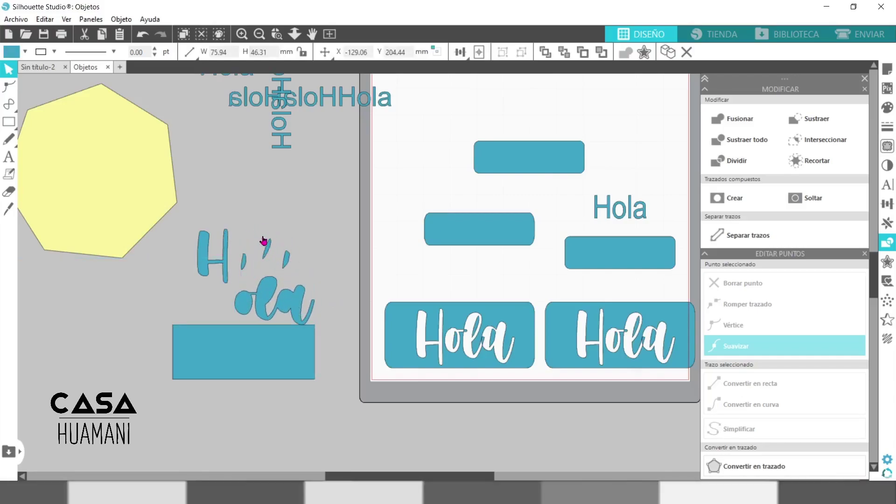
click(280, 258)
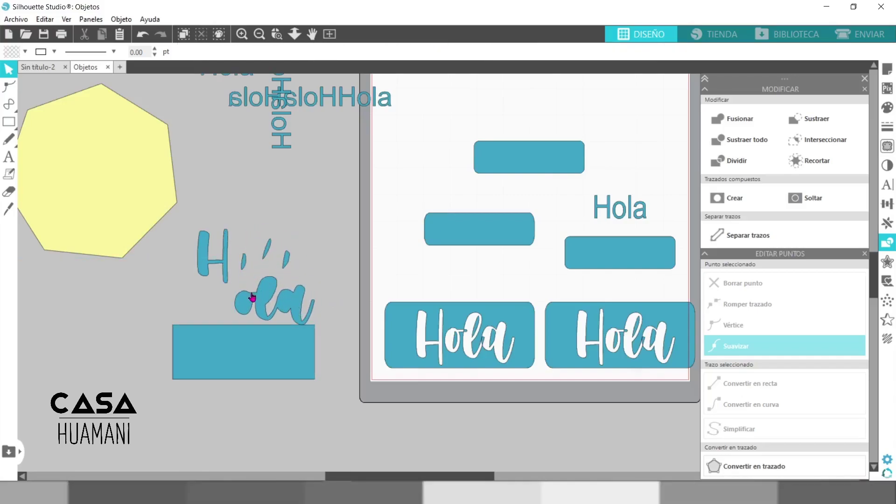
key(ctrl+z)
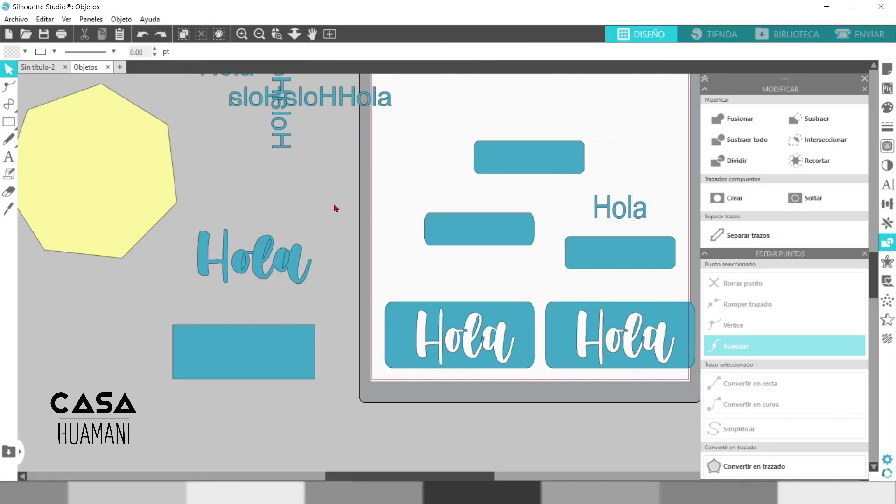
Group the pieces of the released Hola and review the grouping and compound path commands available for it.
click(287, 273)
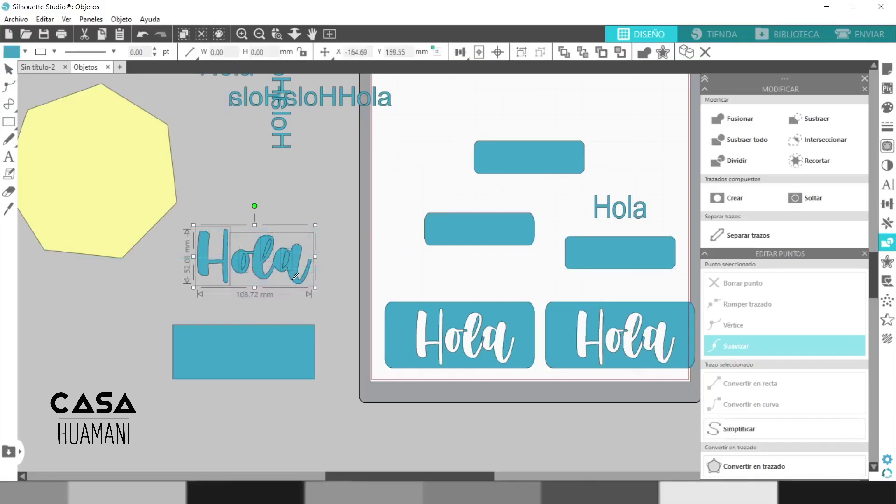
right_click(259, 251)
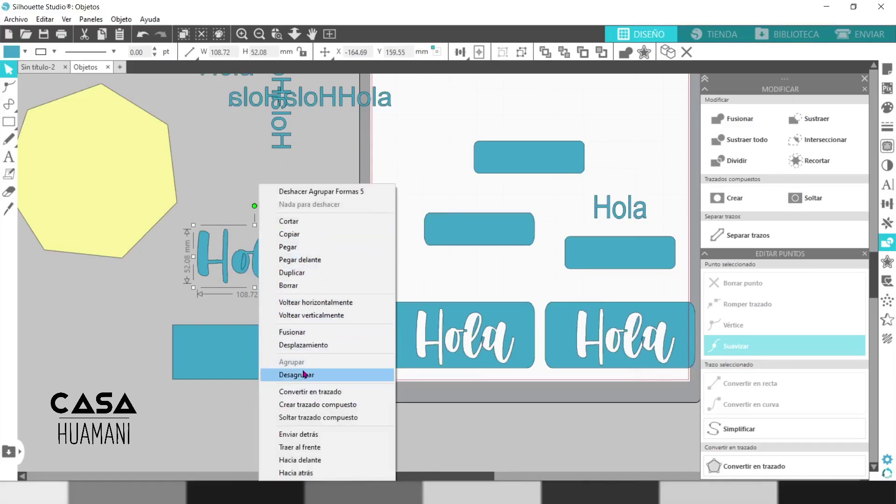
click(123, 19)
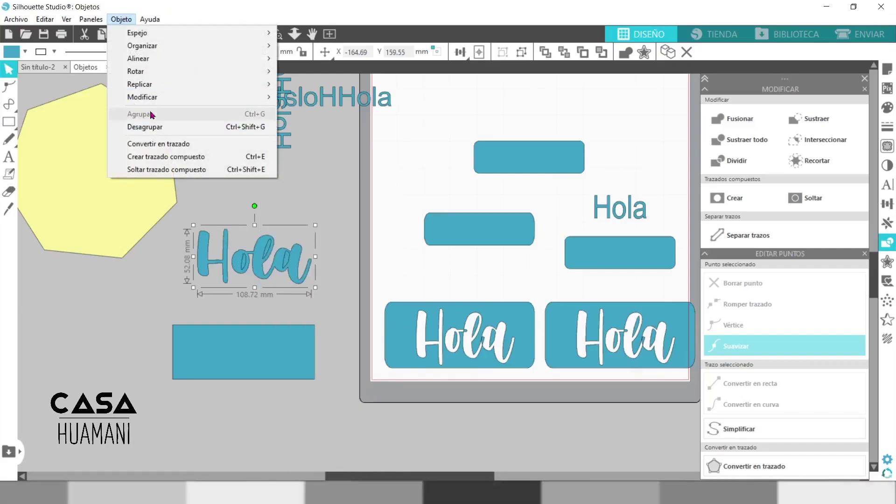
click(180, 133)
click(132, 18)
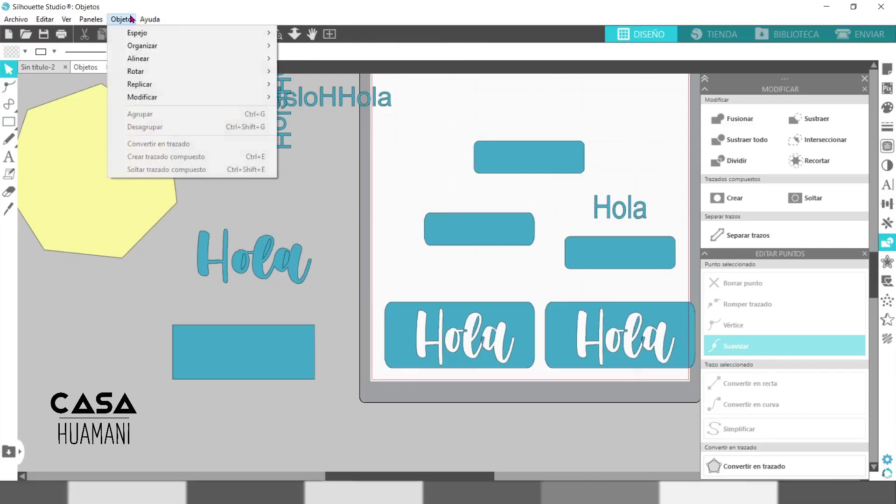
click(329, 254)
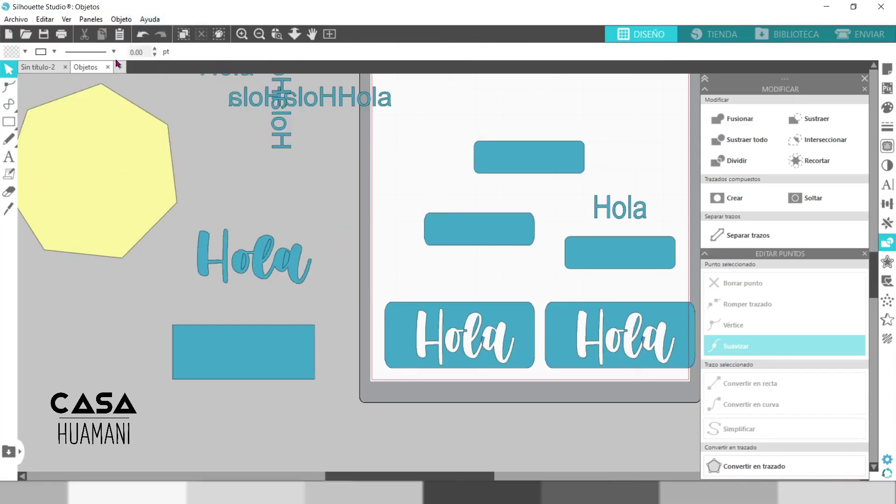
Open the Starbucks1 image from the Descargas folder and move it slightly inward from the page's upper-left corner.
key(ctrl+o)
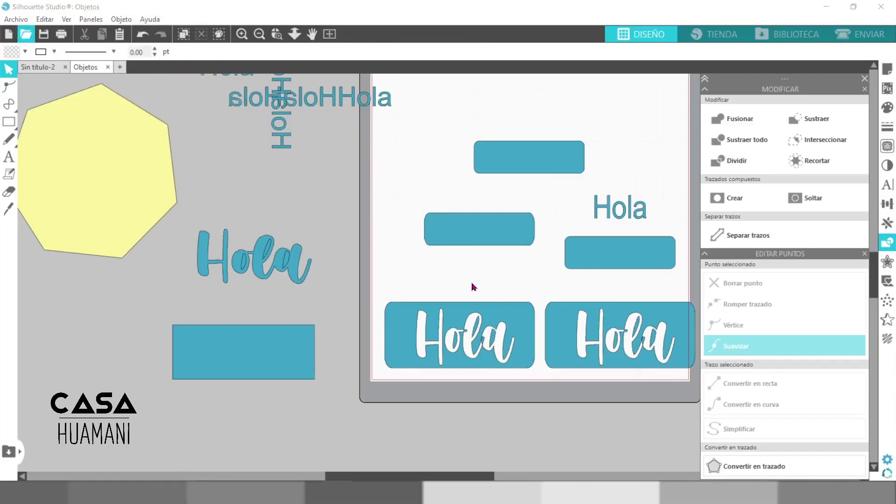
click(784, 175)
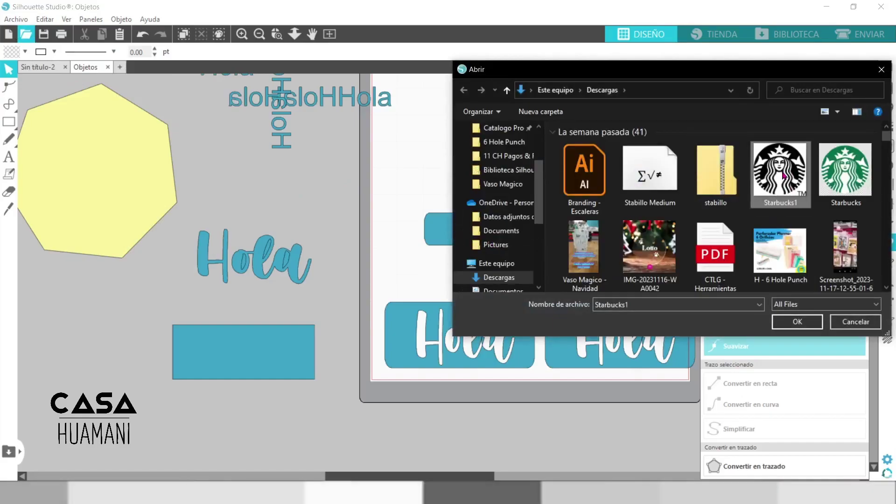
double_click(784, 176)
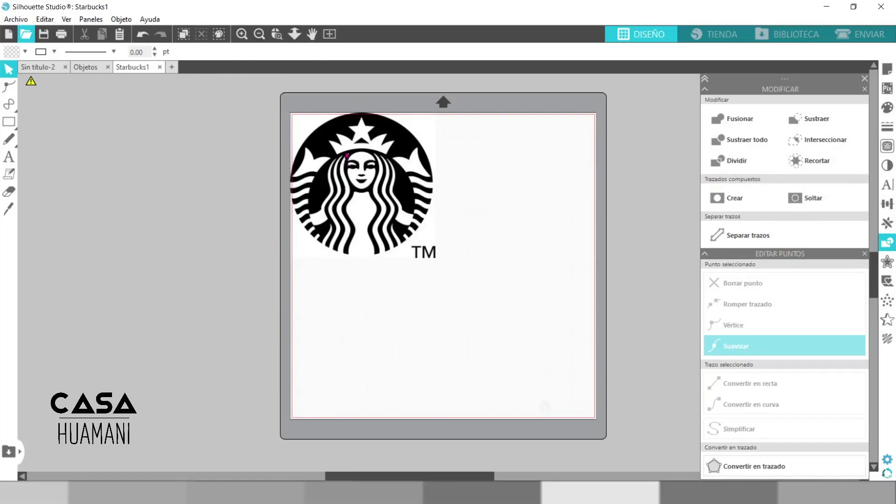
drag(347, 157, 366, 184)
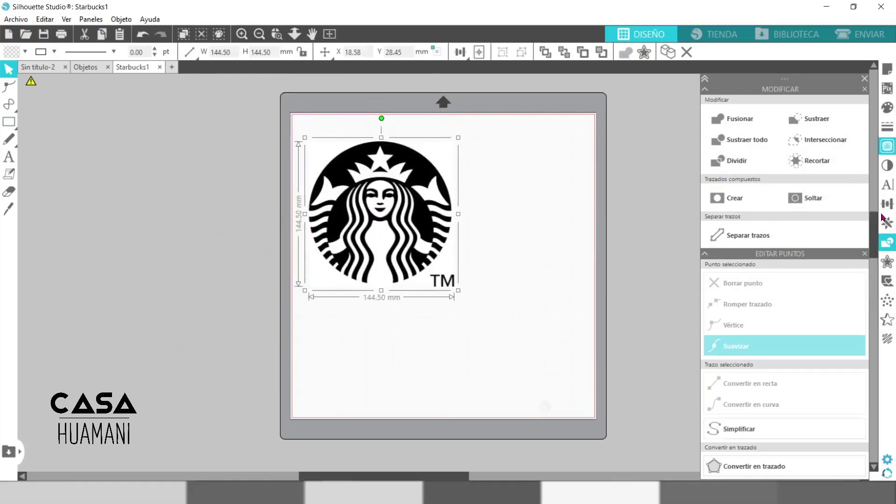
Trace the whole Starbucks logo with the Trazar style and move the traced outline off the page to the left.
click(865, 79)
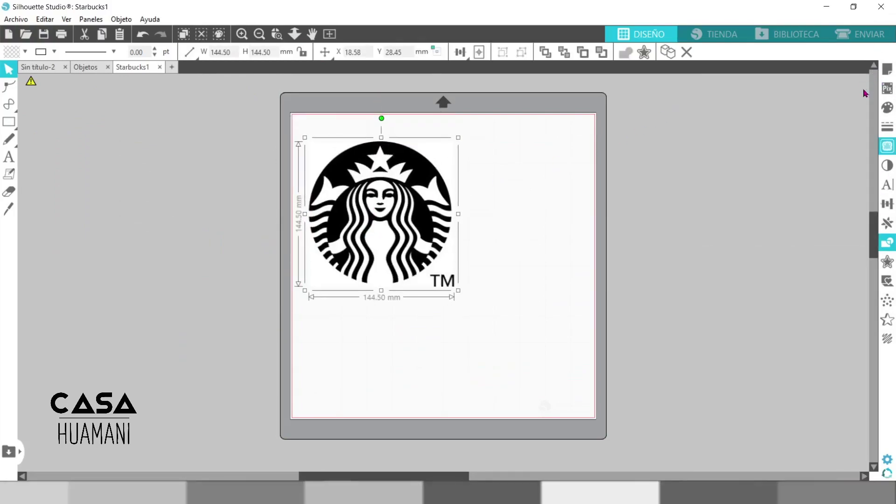
click(887, 146)
click(742, 127)
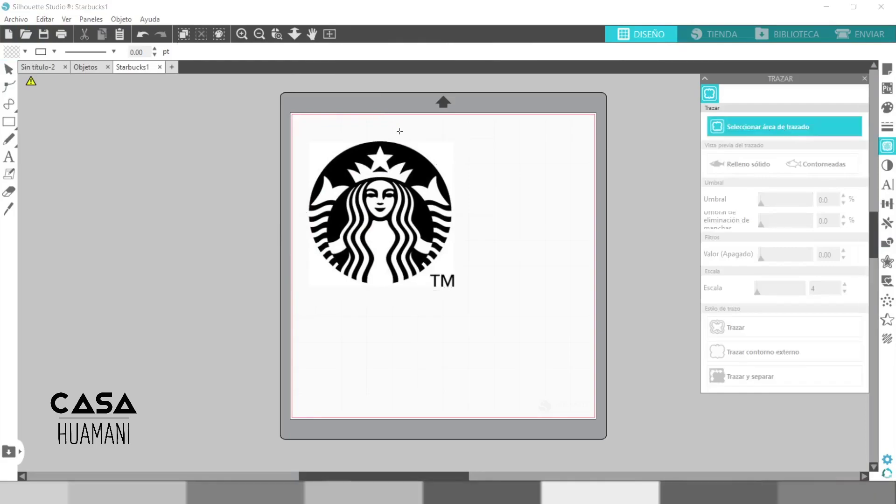
drag(288, 122, 497, 319)
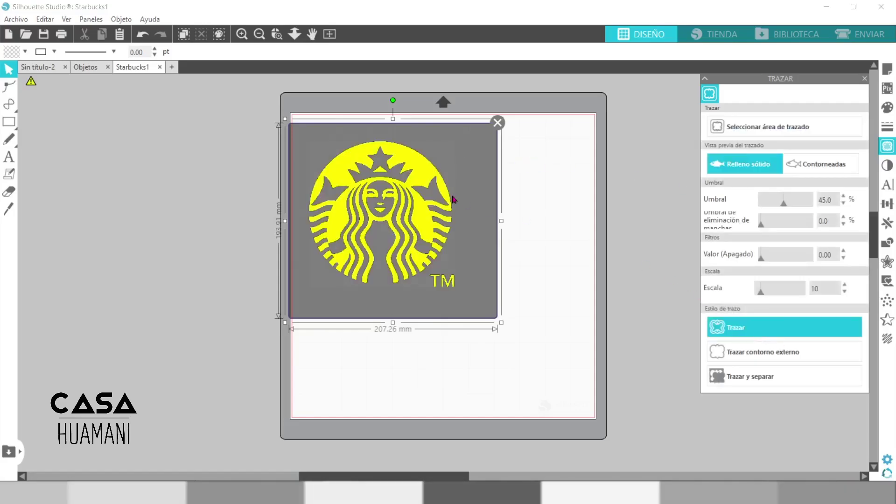
drag(417, 203, 176, 194)
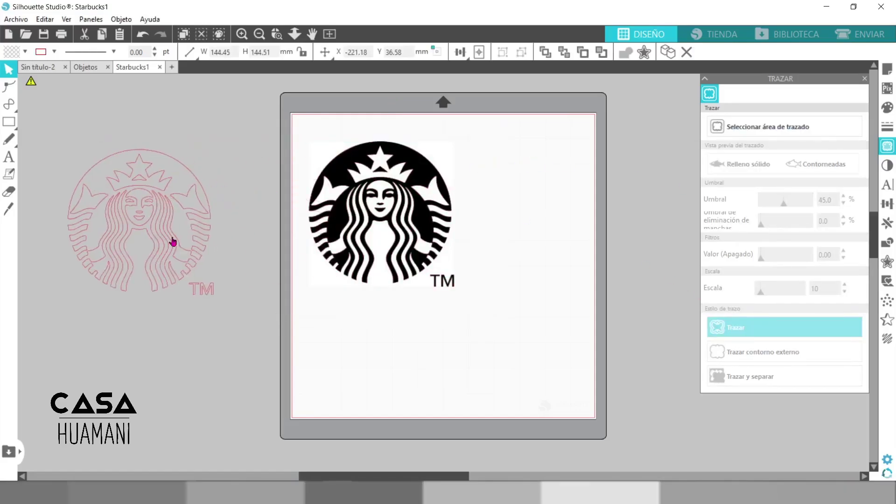
Release the compound path of the traced Starbucks outline beside the page.
click(250, 237)
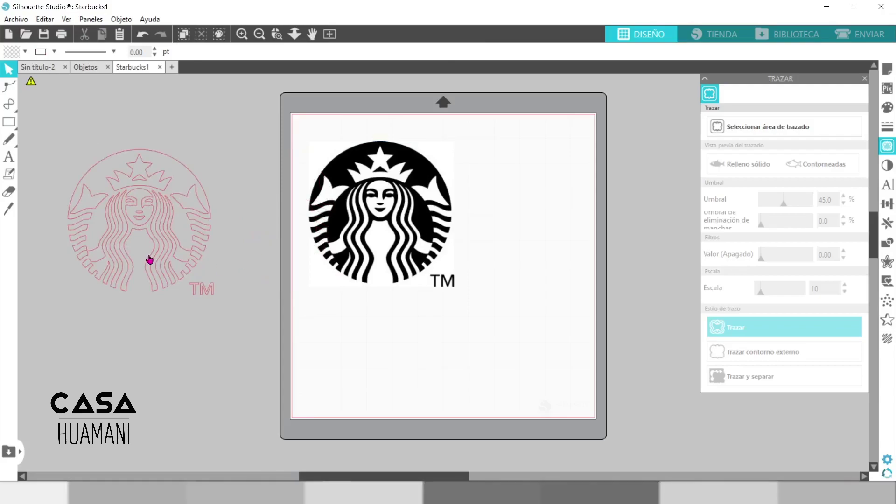
click(179, 181)
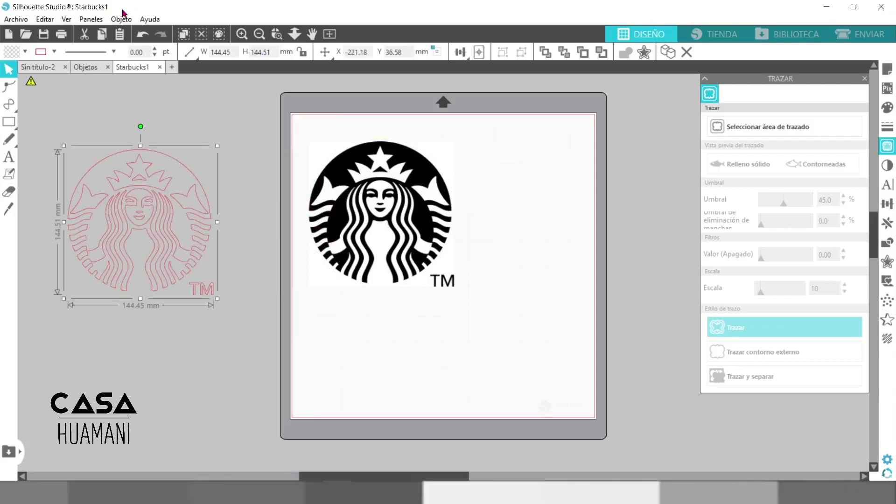
click(121, 19)
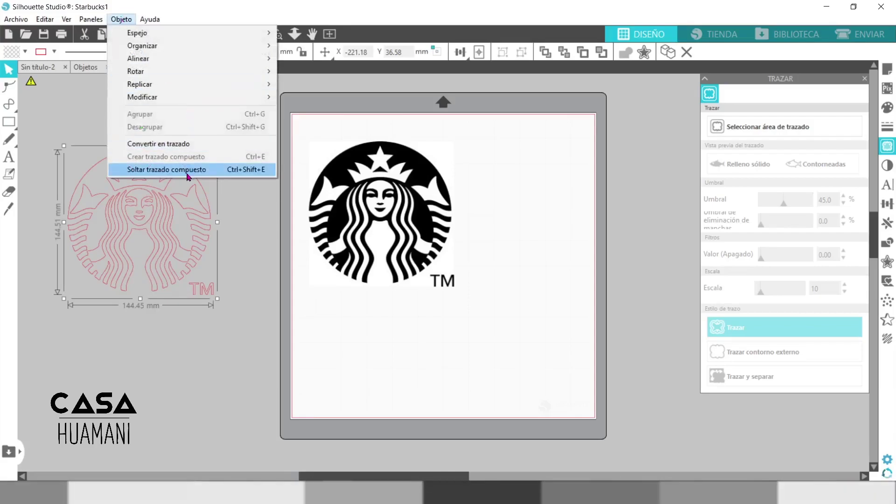
right_click(184, 213)
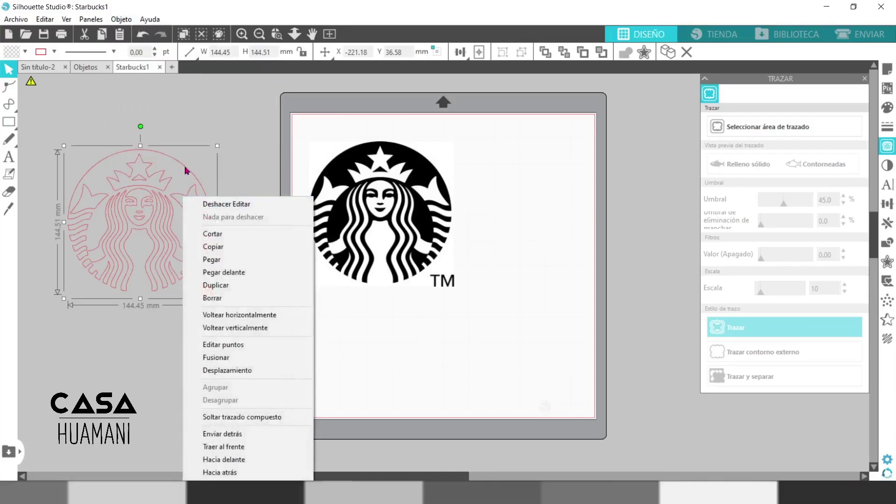
click(247, 420)
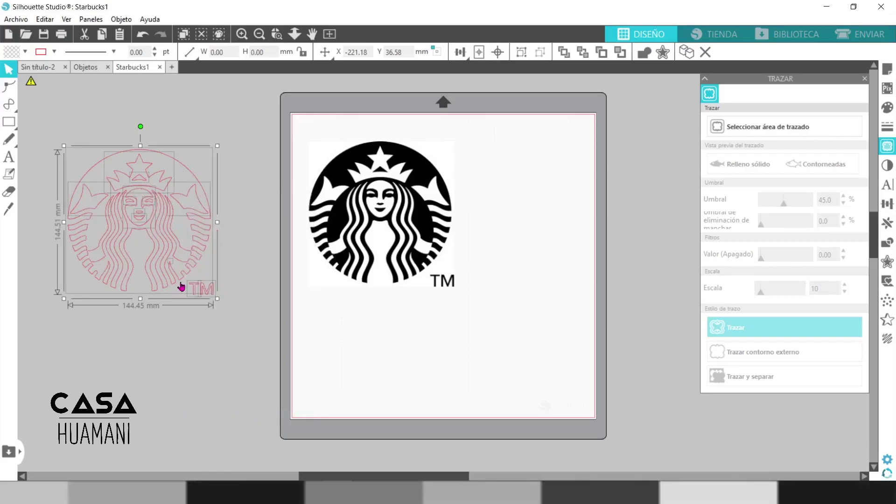
Move the logo's outer outline down below the crown and face, and move the small mouth shape out to the right of the face.
click(241, 121)
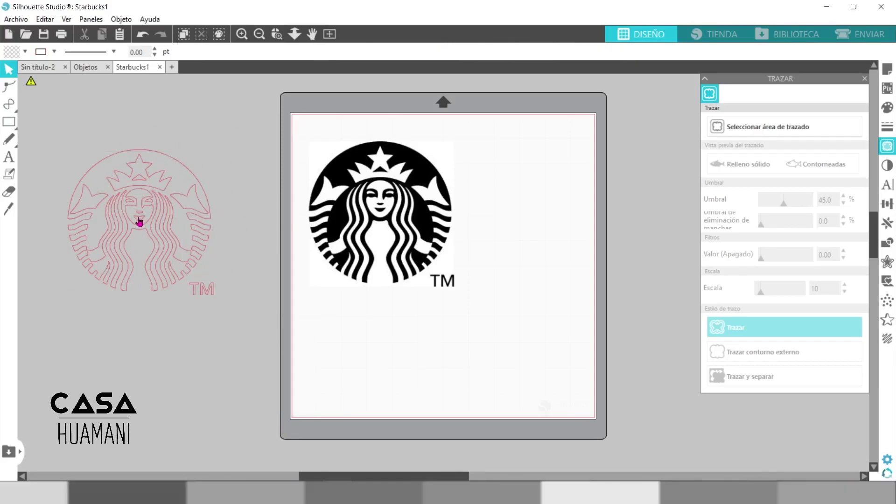
mouse_move(107, 154)
mouse_down()
mouse_move(107, 118)
mouse_move(87, 94)
mouse_move(112, 305)
mouse_move(128, 292)
mouse_move(89, 288)
mouse_move(97, 292)
mouse_move(110, 273)
mouse_up()
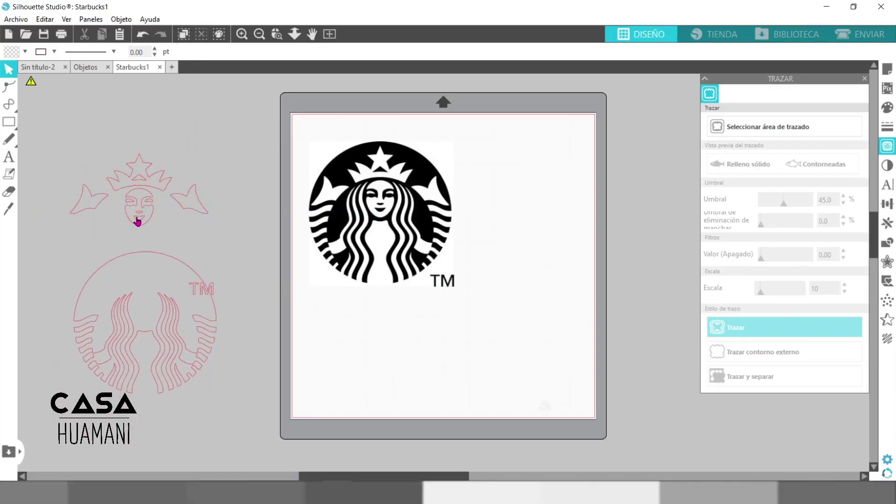
drag(141, 222, 260, 253)
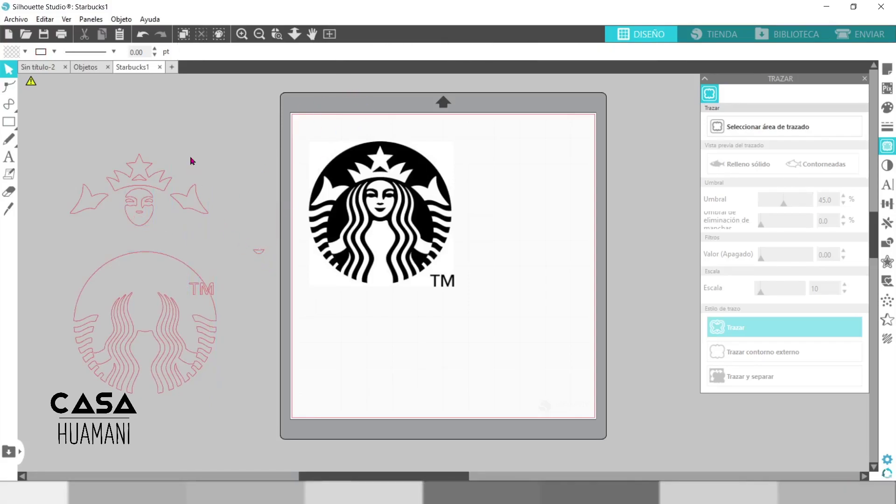
Group all the separated pieces of the traced logo and move the group slightly right and down.
drag(267, 116, 49, 418)
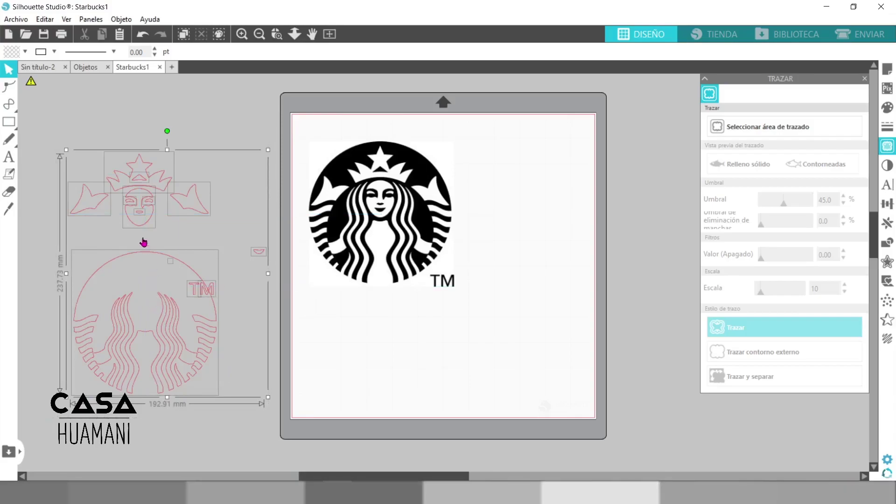
right_click(139, 200)
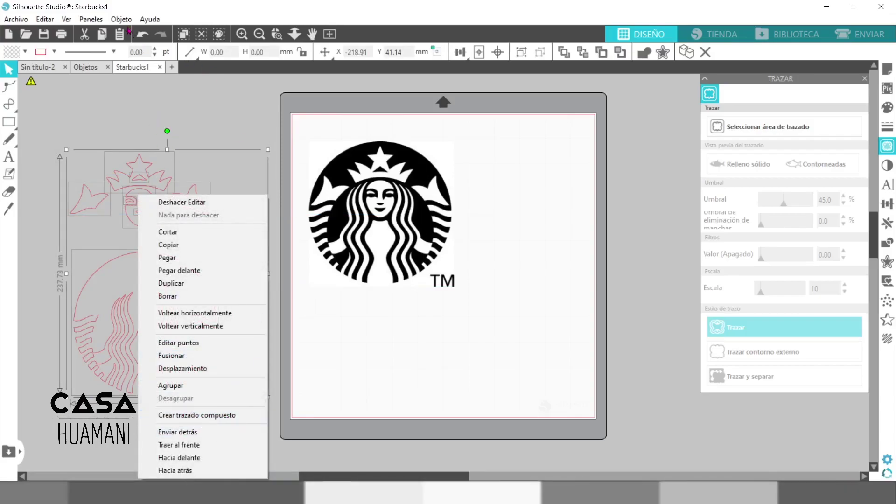
click(121, 19)
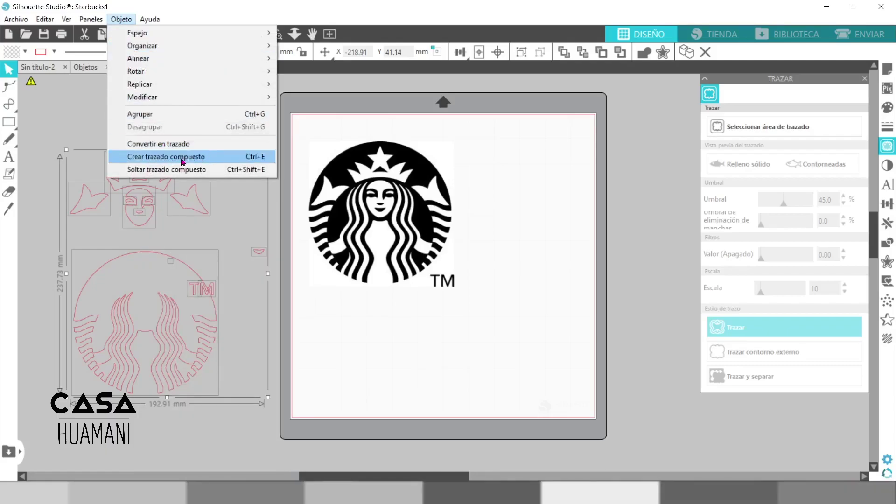
click(159, 116)
click(177, 123)
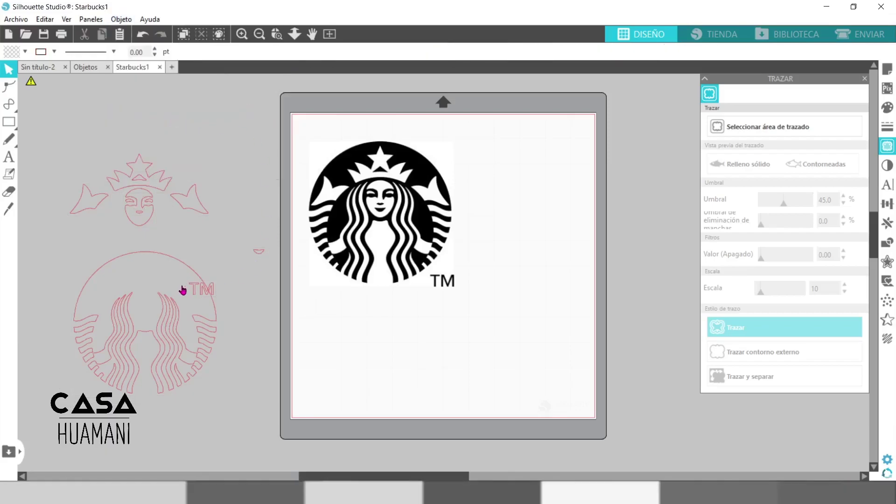
drag(148, 175, 198, 152)
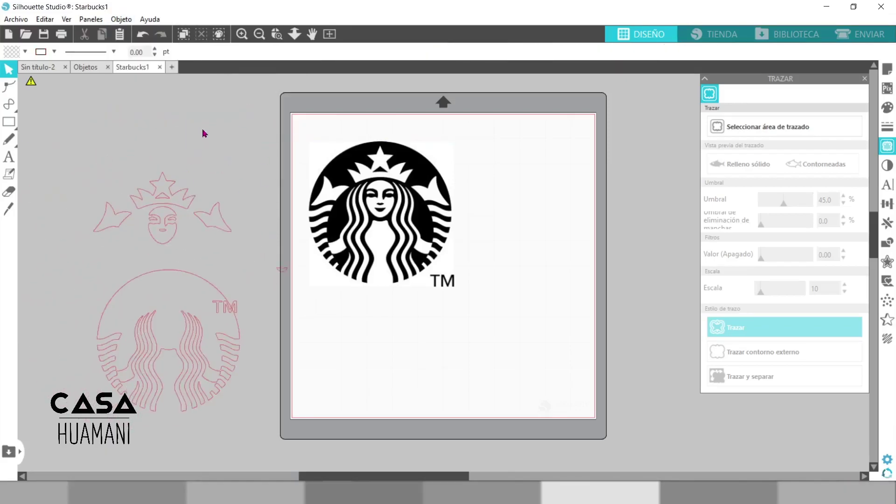